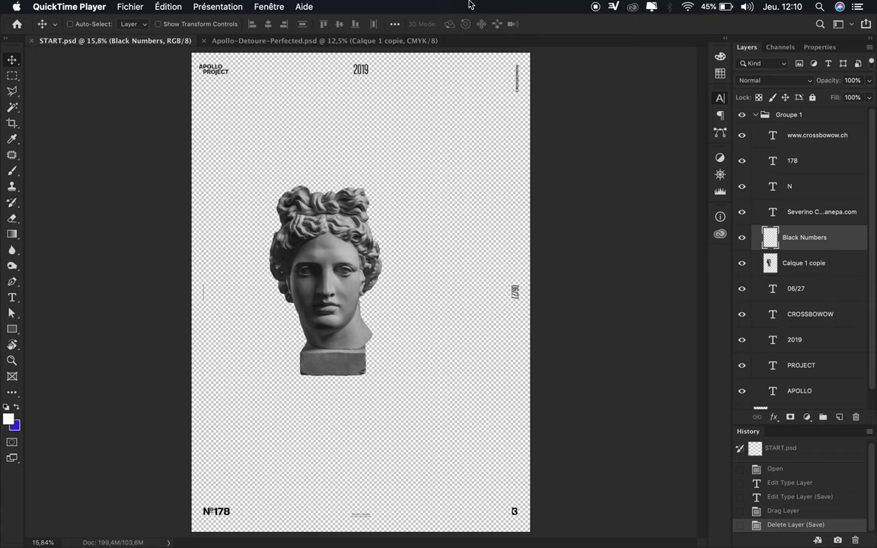
- Bring up the adjustment layer list in the Layers panel
click(807, 417)
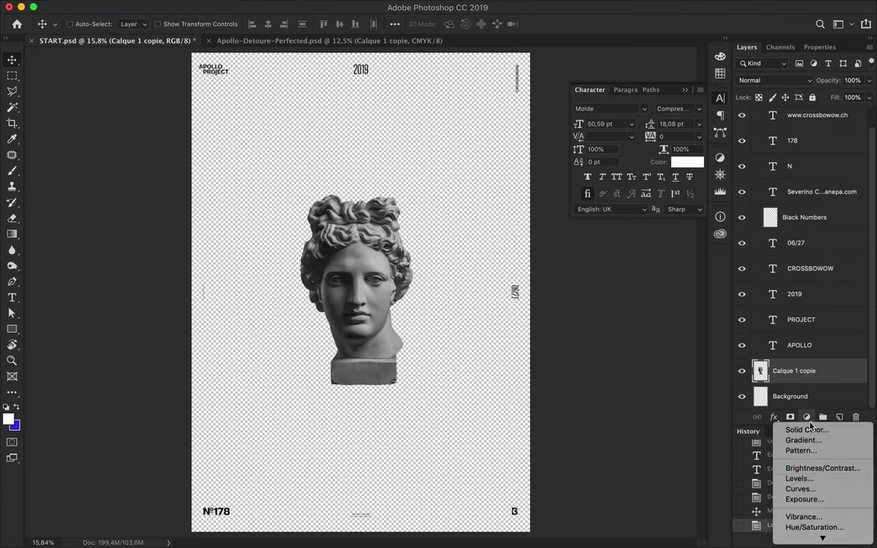
- Brighten the statue with a Levels adjustment and merge it down into Levels 1
click(798, 479)
scroll(303, 289, up, 5)
drag(764, 174, 770, 174)
drag(758, 207, 778, 207)
drag(813, 174, 792, 174)
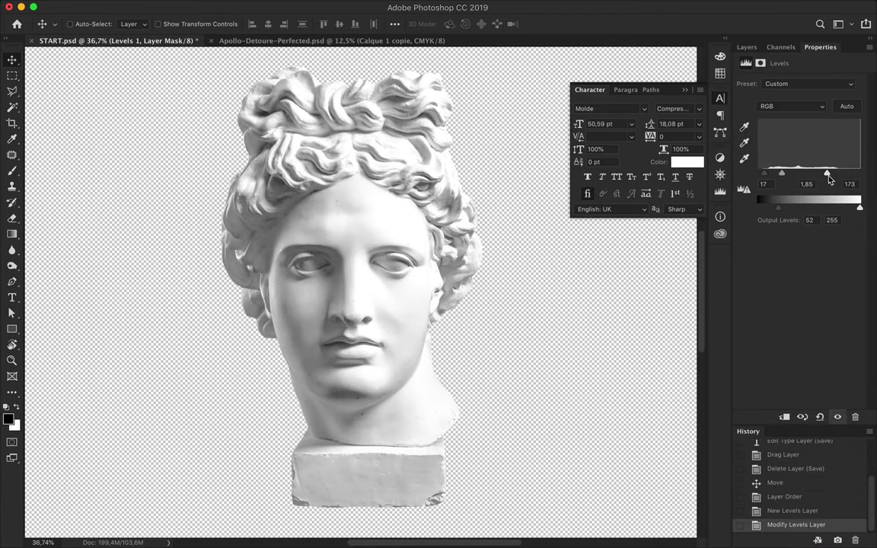
scroll(417, 341, down, 3)
key(ctrl+e)
- Rename the text group to 'Layout'
double_click(815, 114)
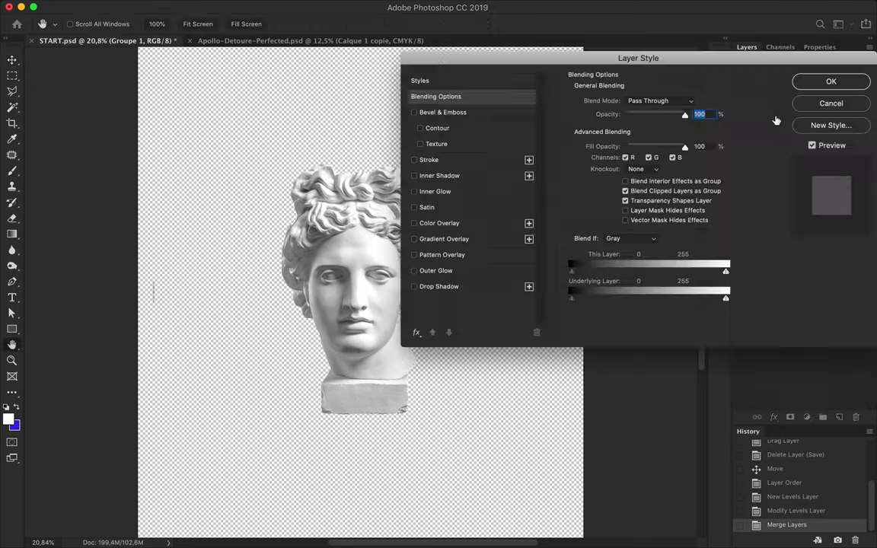
key(Escape)
double_click(785, 114)
text(Layout)
key(Return)
click(206, 7)
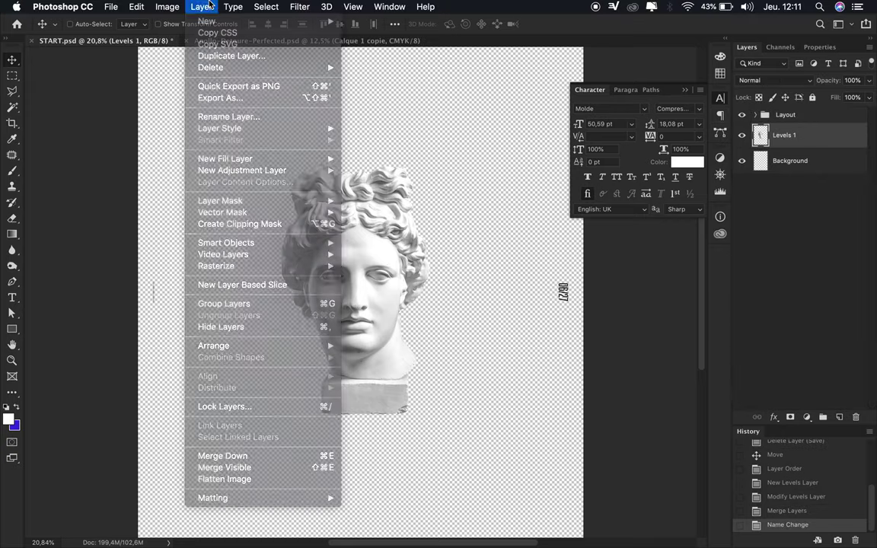
click(323, 103)
- Swirl the statue into marble curls with five large Liquify Forward Warp strokes
mouse_move(377, 251)
mouse_down()
mouse_move(440, 248)
mouse_move(280, 172)
mouse_move(235, 107)
mouse_up()
mouse_move(313, 59)
mouse_down()
mouse_move(162, 185)
mouse_move(362, 294)
mouse_move(460, 470)
mouse_move(558, 265)
mouse_up()
mouse_move(316, 278)
mouse_down()
mouse_move(245, 88)
mouse_move(372, 29)
mouse_move(190, 290)
mouse_move(305, 392)
mouse_move(190, 449)
mouse_move(442, 426)
mouse_move(213, 394)
mouse_move(229, 312)
mouse_move(320, 236)
mouse_move(366, 290)
mouse_move(293, 259)
mouse_move(327, 289)
mouse_move(267, 275)
mouse_up()
mouse_move(213, 137)
mouse_down()
mouse_move(274, 99)
mouse_move(228, 152)
mouse_move(220, 46)
mouse_move(343, 106)
mouse_move(419, 84)
mouse_move(327, 274)
mouse_up()
mouse_move(327, 275)
mouse_down()
mouse_move(290, 91)
mouse_move(258, 335)
mouse_move(392, 35)
mouse_move(444, 70)
mouse_move(209, 242)
mouse_move(175, 380)
mouse_move(176, 46)
mouse_up()
click(776, 523)
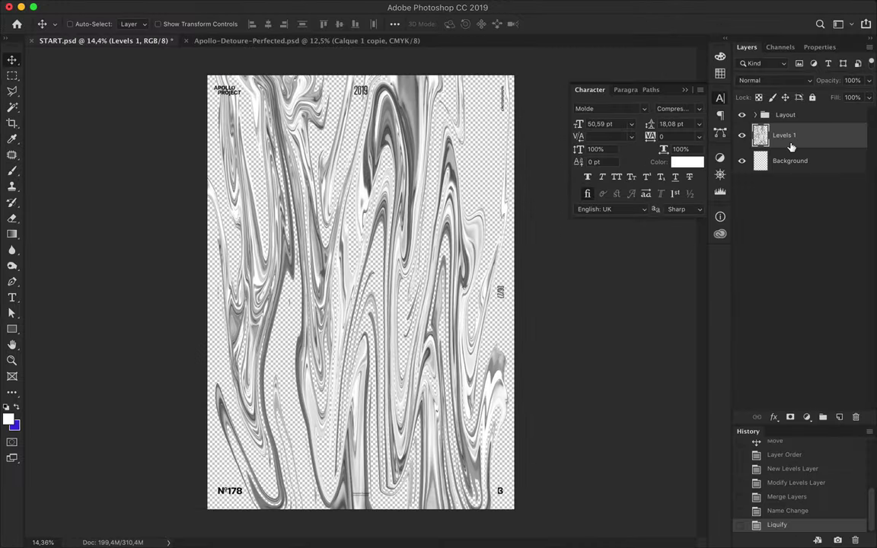
click(840, 418)
- Set both end stops of the gradient to light blue in the Gradient Editor
click(11, 234)
click(84, 23)
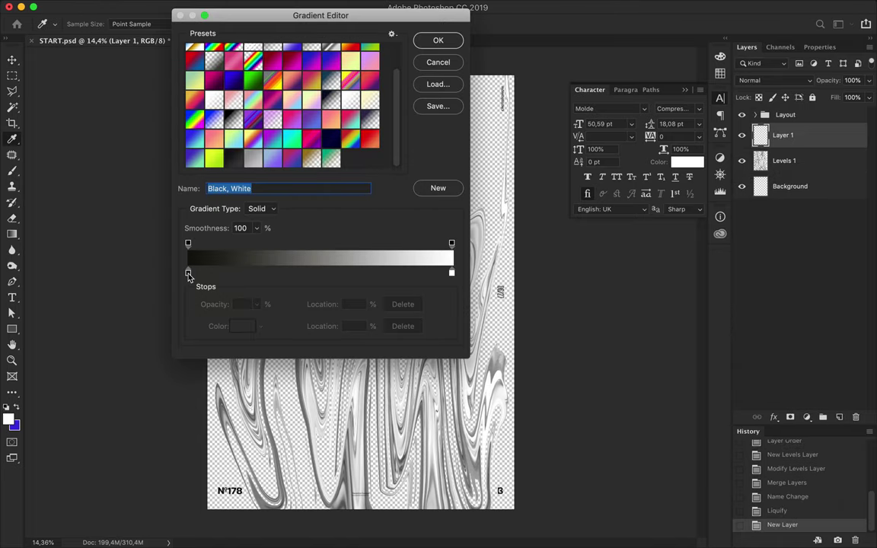
double_click(188, 273)
click(636, 63)
click(510, 245)
double_click(451, 272)
click(635, 63)
click(510, 244)
- Add a teal middle stop and fill Layer 1 with the gradient top to bottom
click(320, 274)
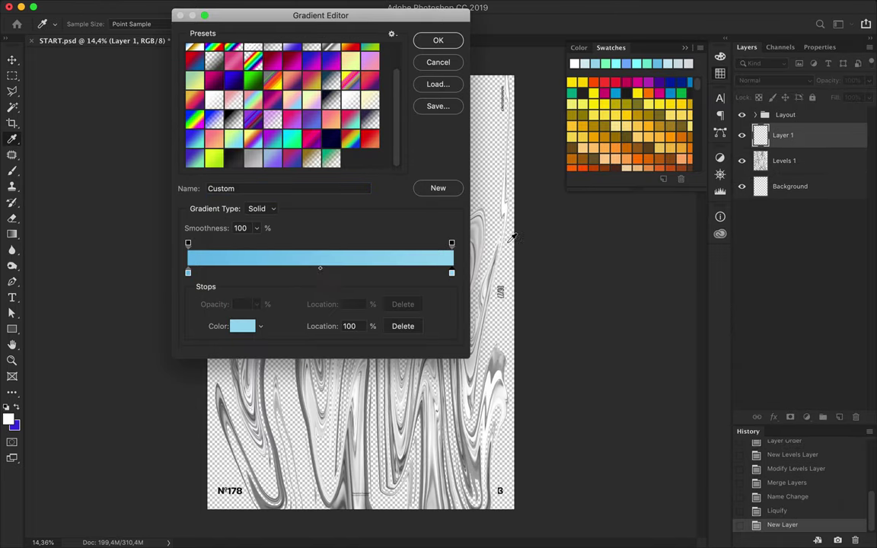
double_click(319, 273)
click(508, 243)
click(255, 269)
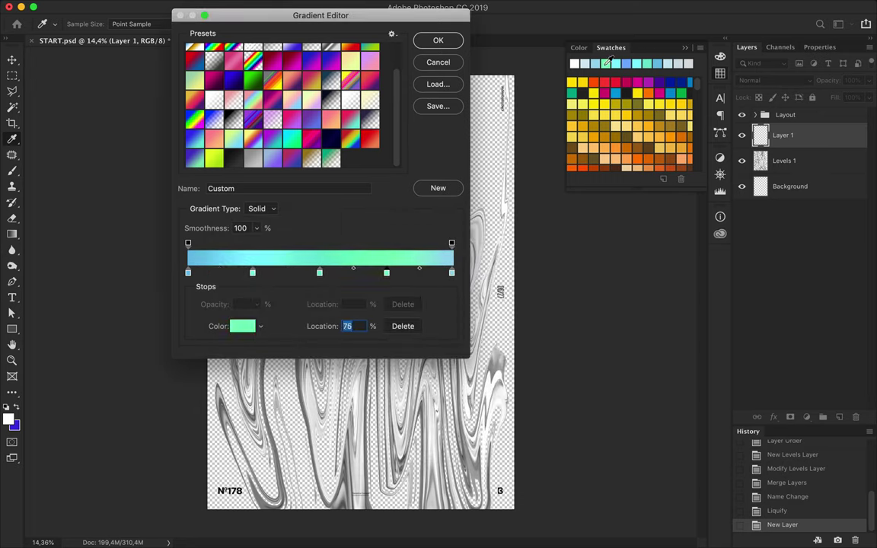
click(436, 39)
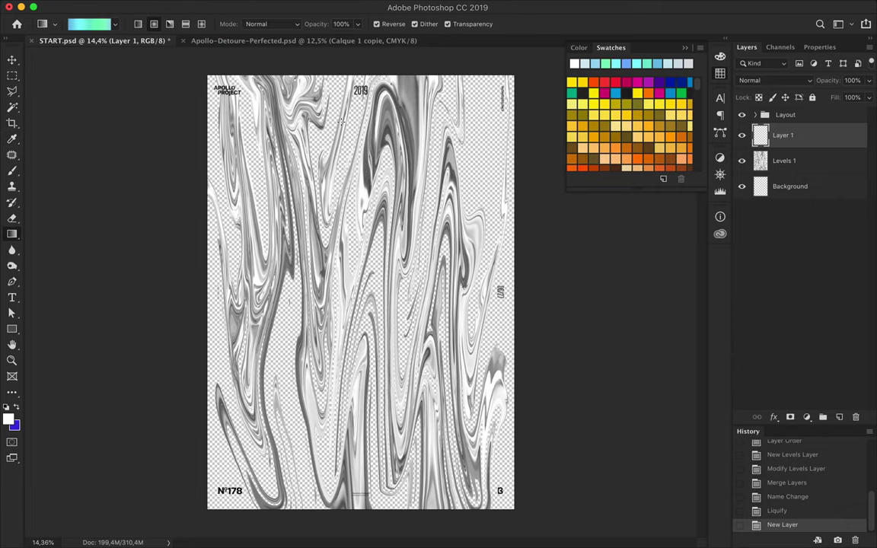
drag(347, 90, 347, 482)
- Clip the gradient layer to the swirl below and set it to Multiply
key(ctrl+z)
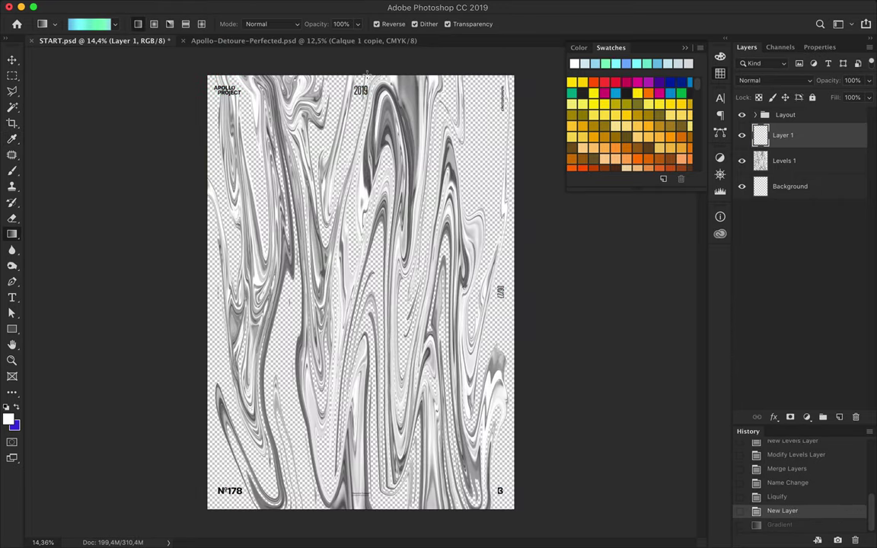
key(ctrl+shift+z)
key(ctrl+alt+g)
click(773, 80)
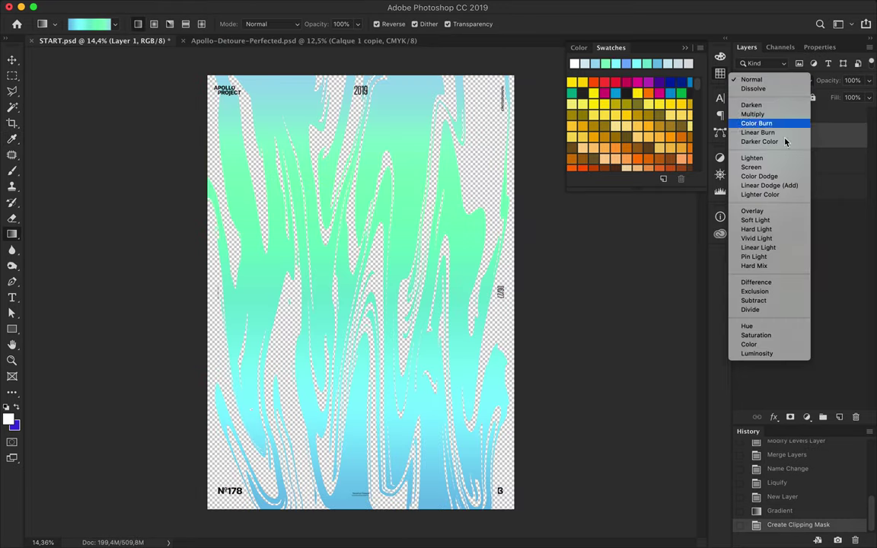
click(753, 114)
- Duplicate Levels 1 to the top of the stack with Luminosity blending
click(824, 168)
key(ctrl+shift+bracketright)
click(773, 80)
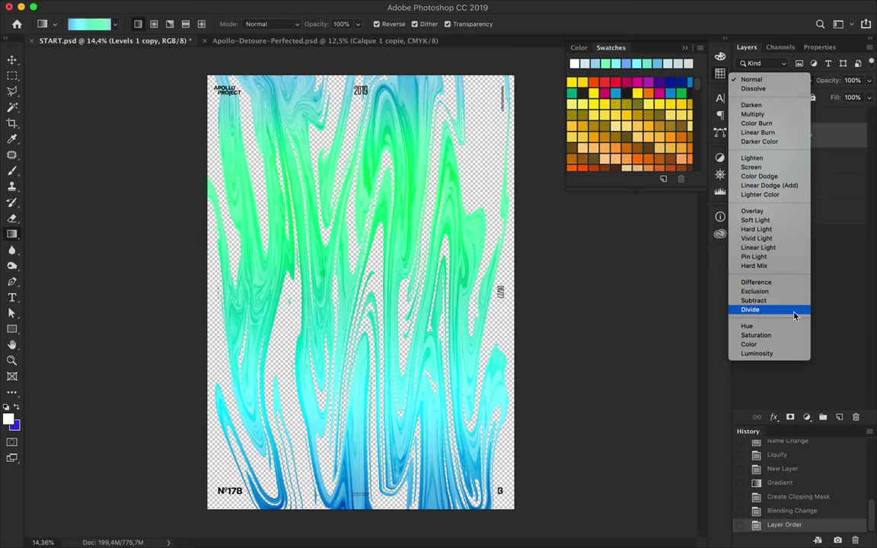
click(757, 353)
click(789, 211)
- Draw a full-poster rectangle filled pale blue-grey e0e7ea and move it above Background
key(u)
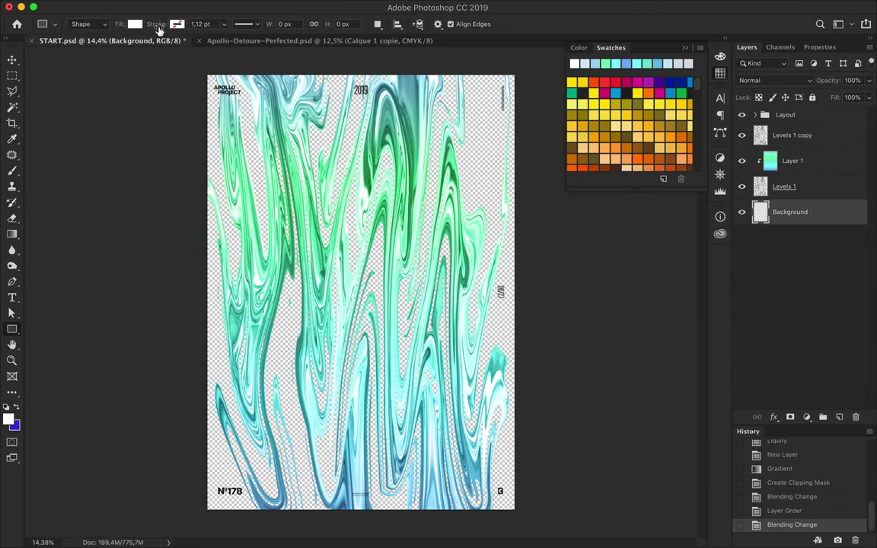
click(135, 24)
drag(516, 74, 206, 512)
click(134, 24)
click(192, 48)
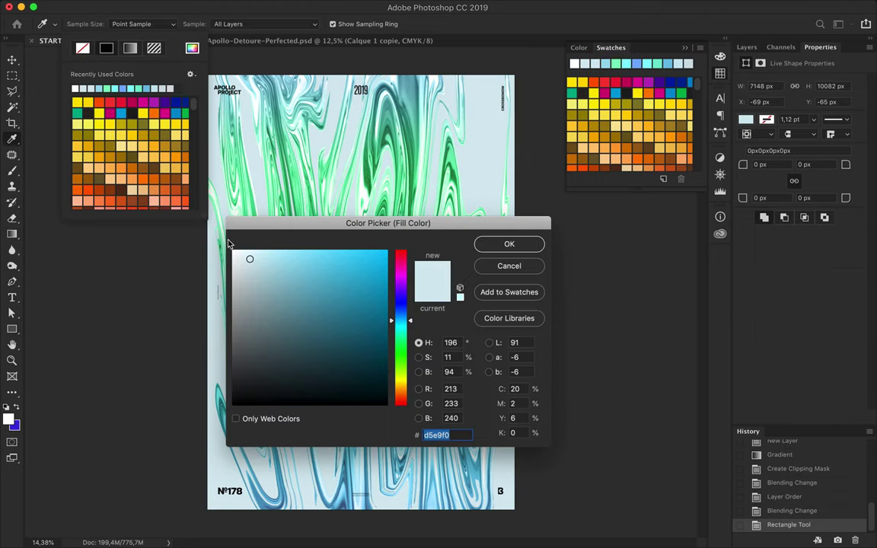
click(214, 99)
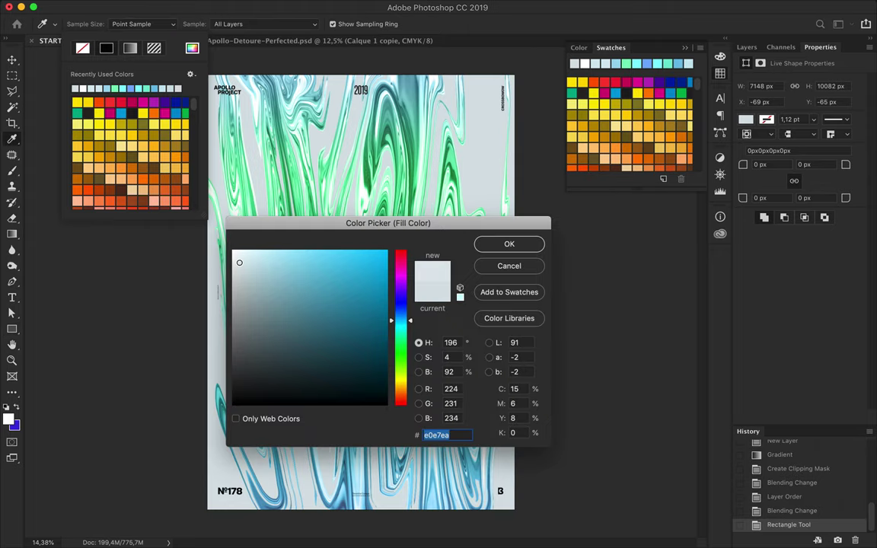
click(510, 244)
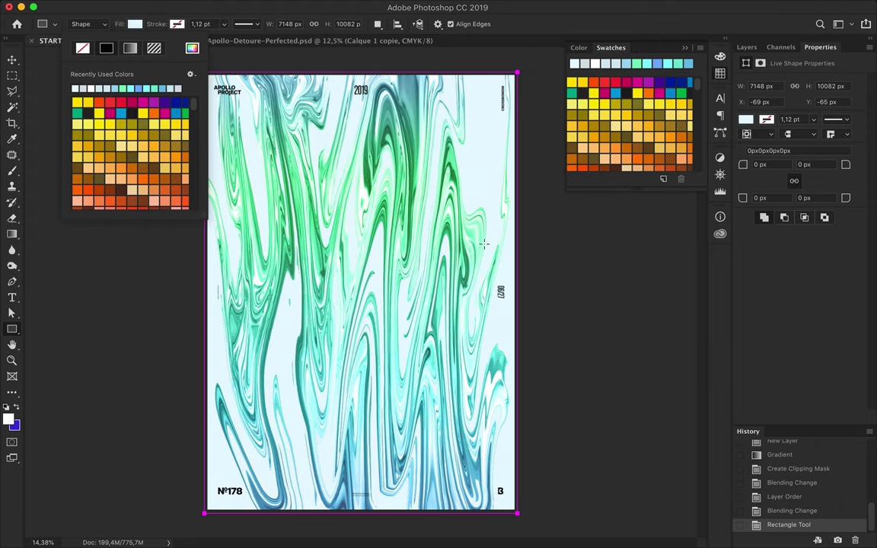
click(747, 47)
key(v)
drag(792, 121, 803, 133)
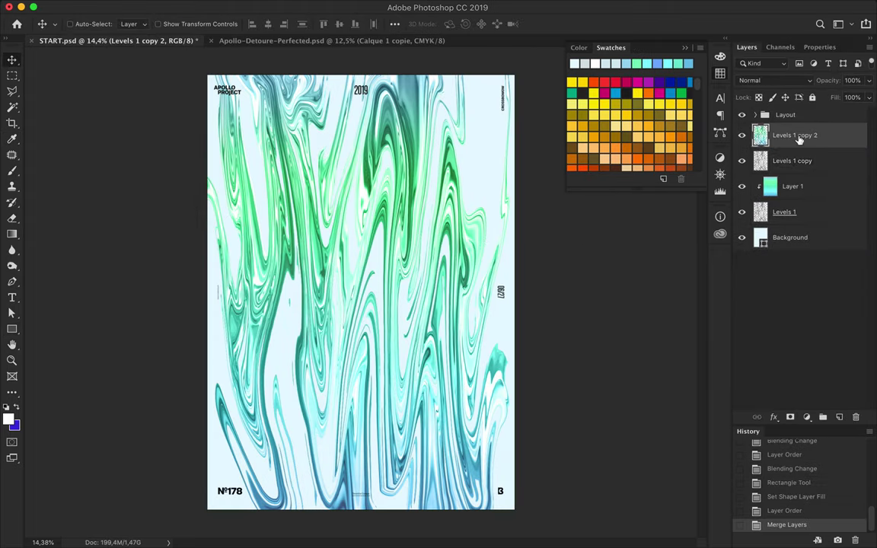
- Apply a heavy Gaussian Blur (radius about 88) to the swirl copy
click(353, 7)
click(499, 198)
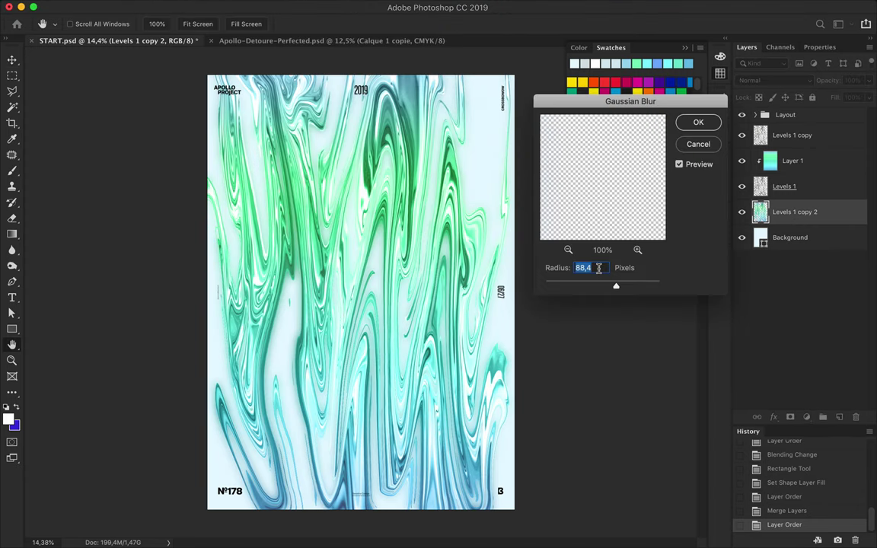
drag(558, 287, 613, 287)
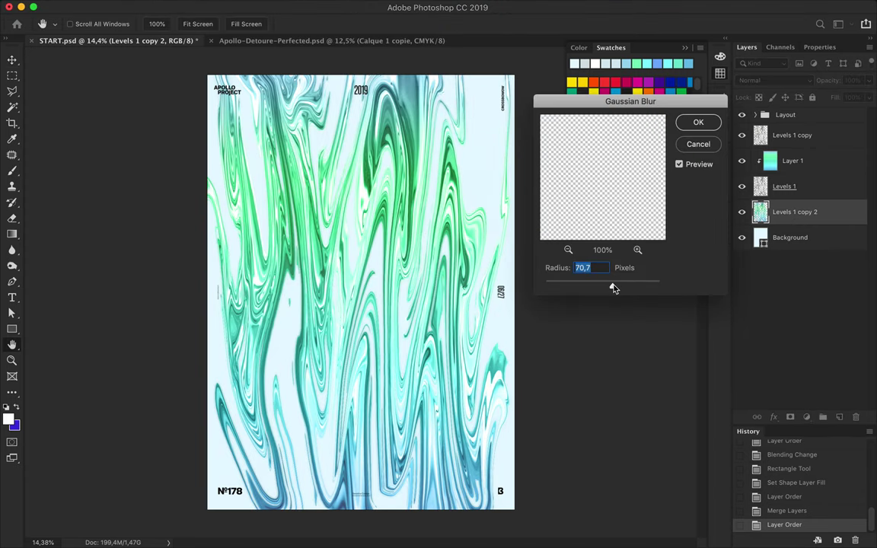
click(698, 122)
- Enlarge the blurred copy slightly and merge the swirl layers into Levels 1 copy 3
key(ctrl+t)
drag(364, 75, 394, 132)
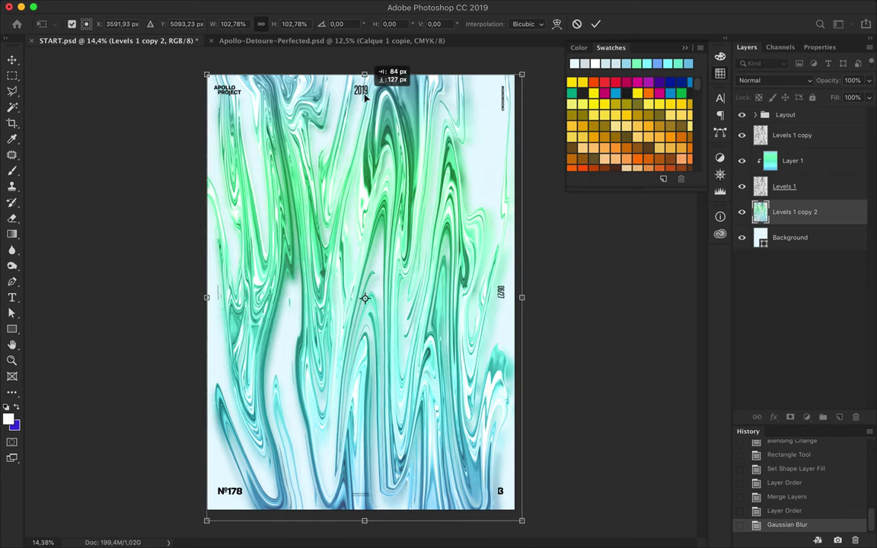
key(Return)
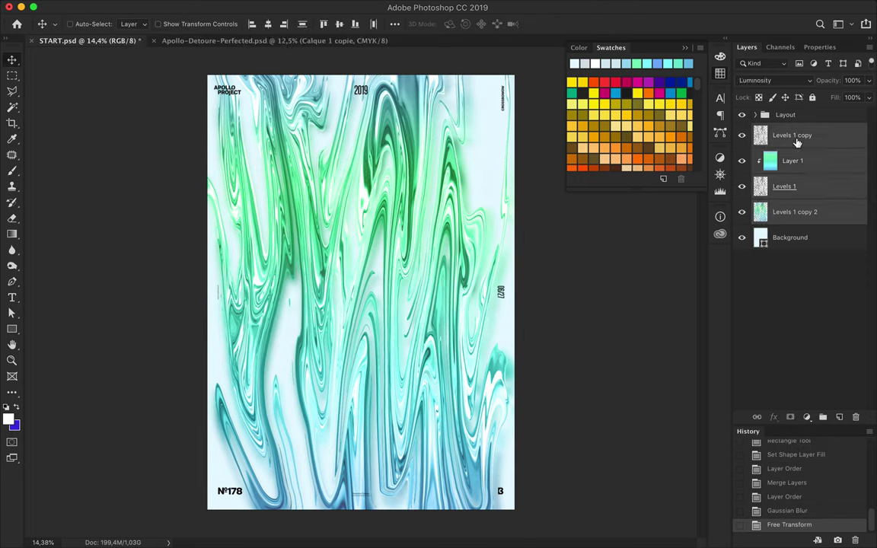
drag(744, 117, 793, 131)
key(ctrl+e)
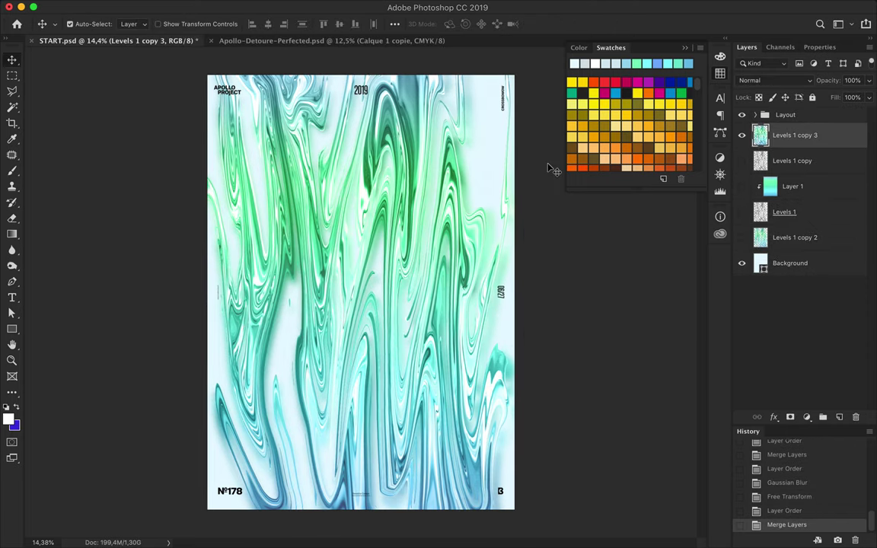
- Warp the merged swirl into a leaf-like curl sweeping up to the top-right corner
key(ctrl+t)
right_click(406, 204)
click(426, 307)
drag(402, 292, 478, 76)
drag(515, 183, 473, 158)
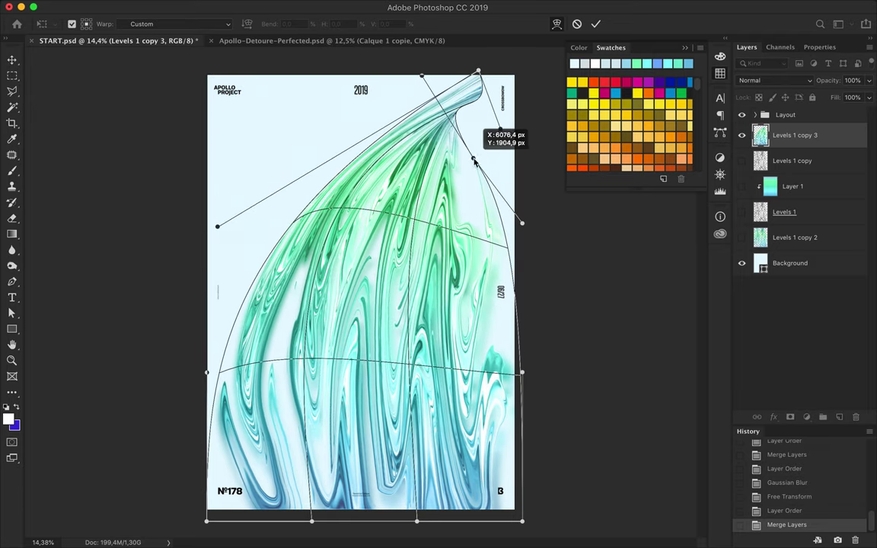
drag(502, 327, 464, 310)
drag(238, 526, 406, 274)
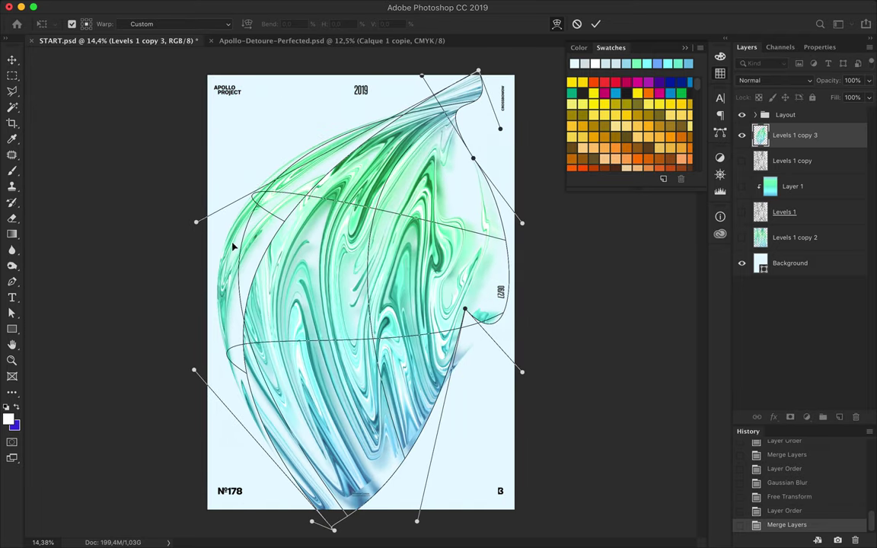
key(Return)
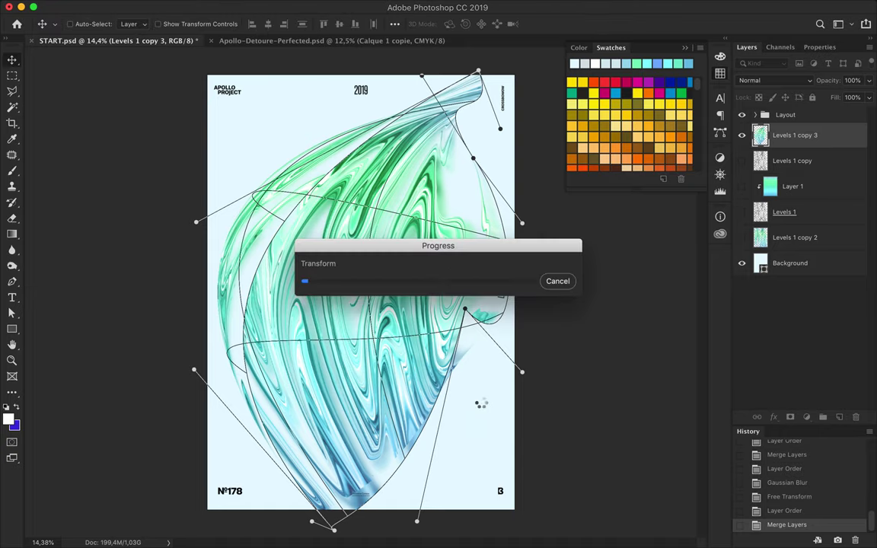
drag(542, 249, 515, 268)
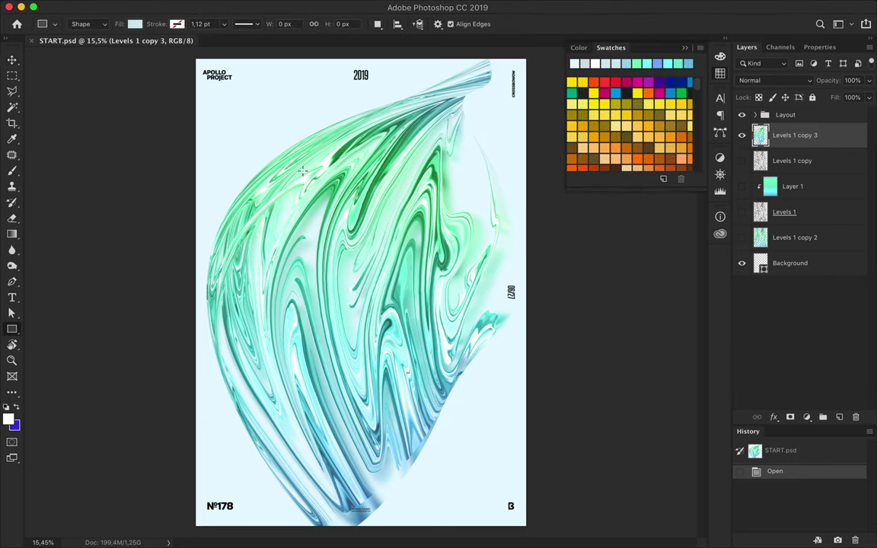
- Draw a blue strip down the left edge and place it just above Background
drag(236, 48, 182, 537)
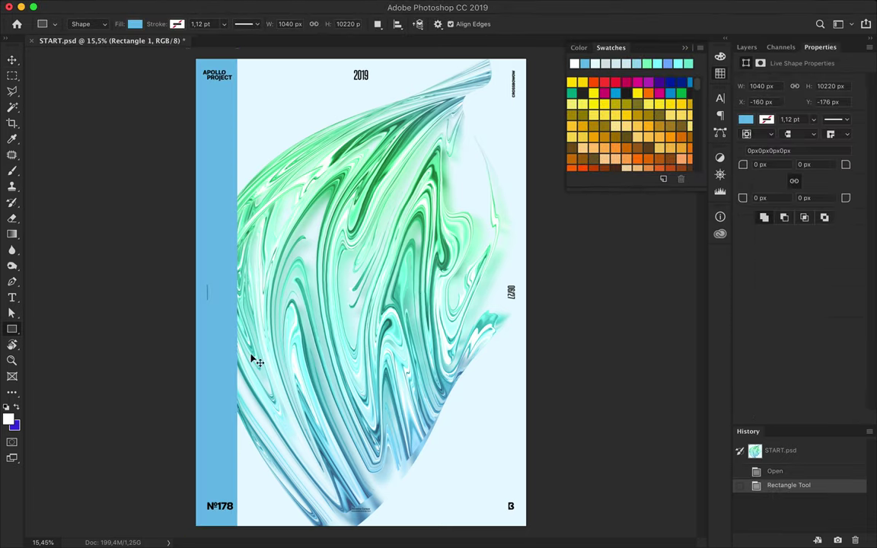
key(v)
click(747, 47)
drag(796, 135, 812, 275)
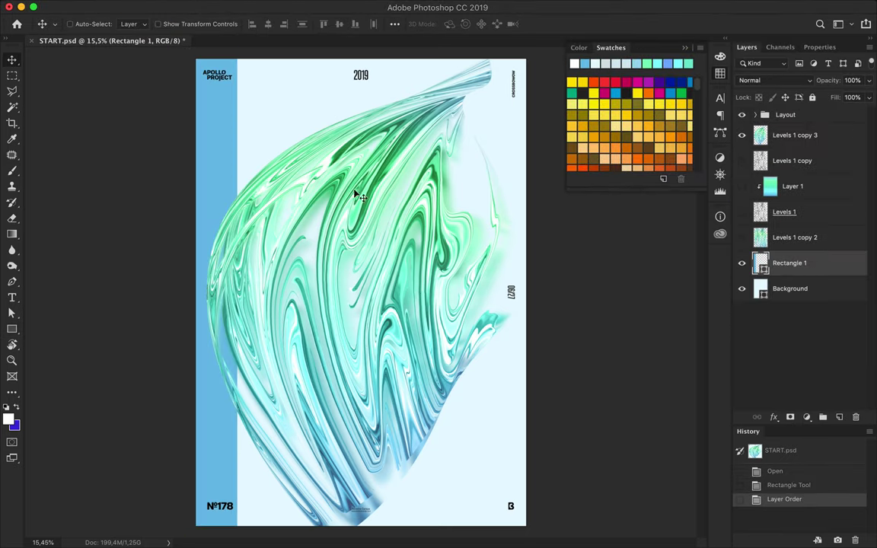
- Merge APOLLO and PROJECT into one layer, rotate it vertical, and add a top guide
click(209, 77)
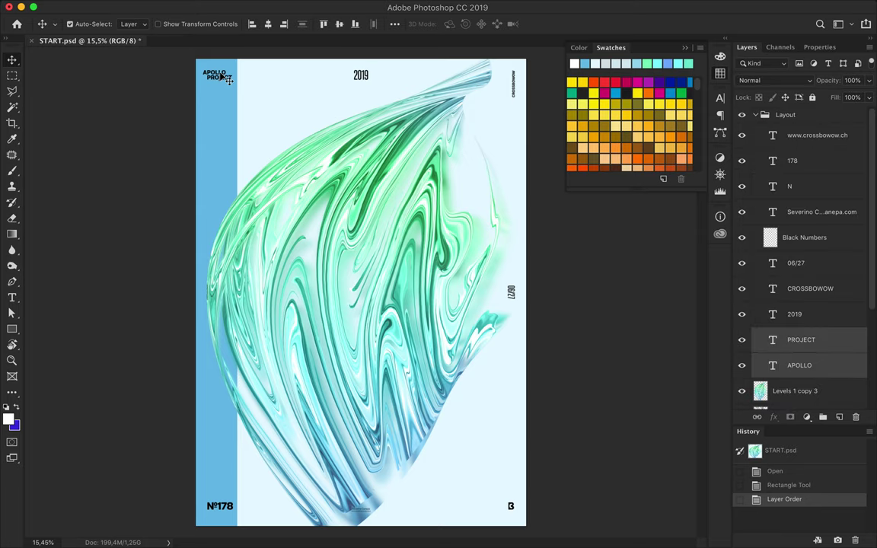
key(ctrl+e)
key(ctrl+t)
key(Return)
scroll(261, 78, up, 3)
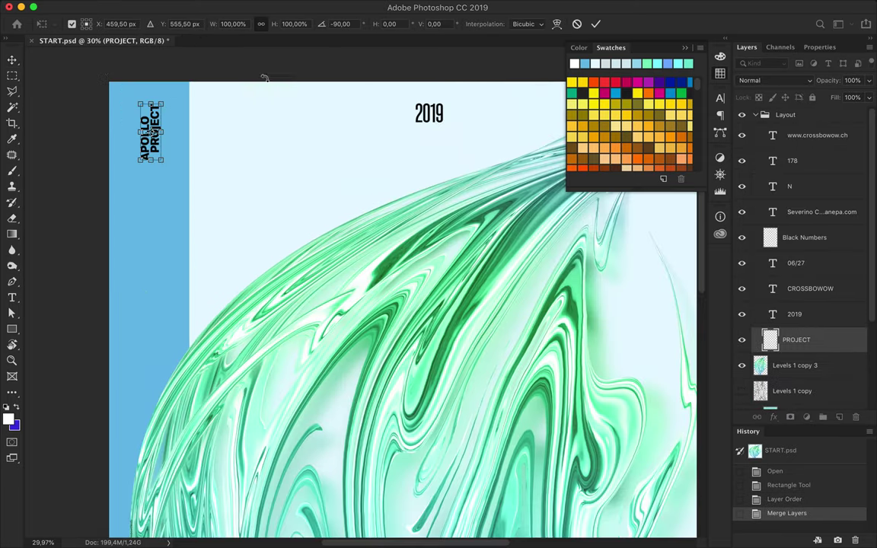
mouse_move(372, 114)
mouse_down()
mouse_move(118, 113)
mouse_move(92, 133)
mouse_up()
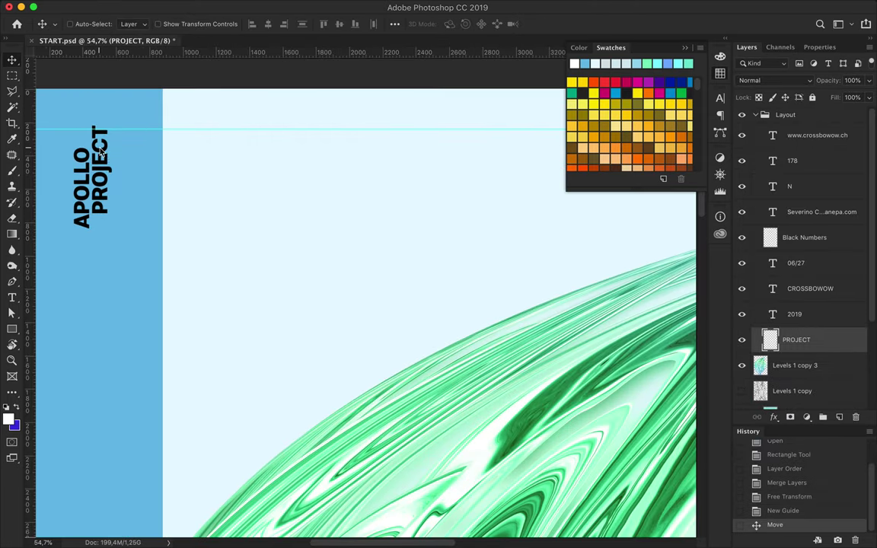
- Select the 178, N and Black Numbers layers and duplicate the B piece
click(177, 318)
key(Return)
shift+click(809, 191)
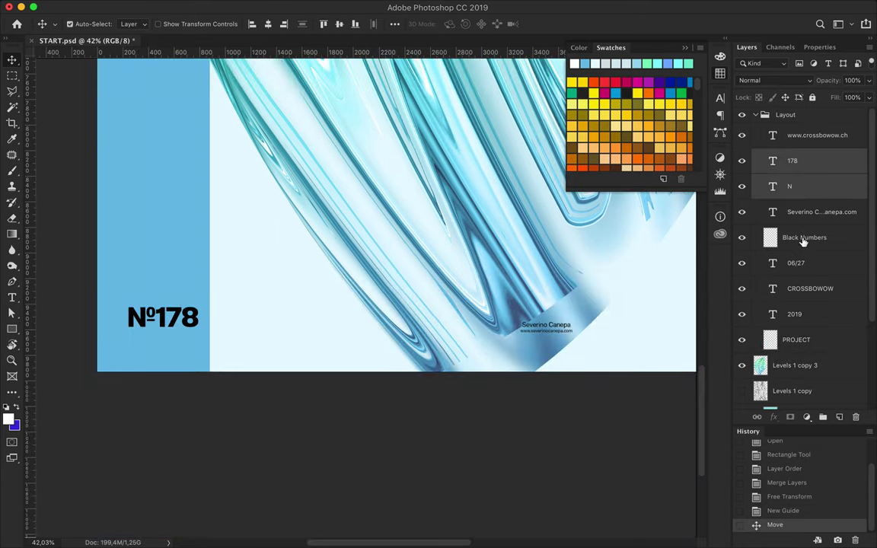
click(804, 238)
scroll(564, 297, right, 5)
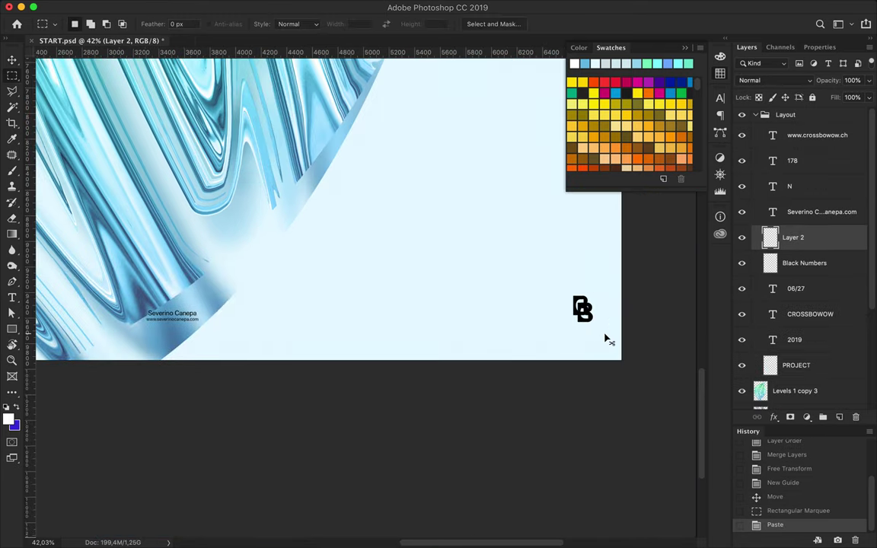
key(ctrl+c)
key(ctrl+v)
drag(483, 346, 482, 347)
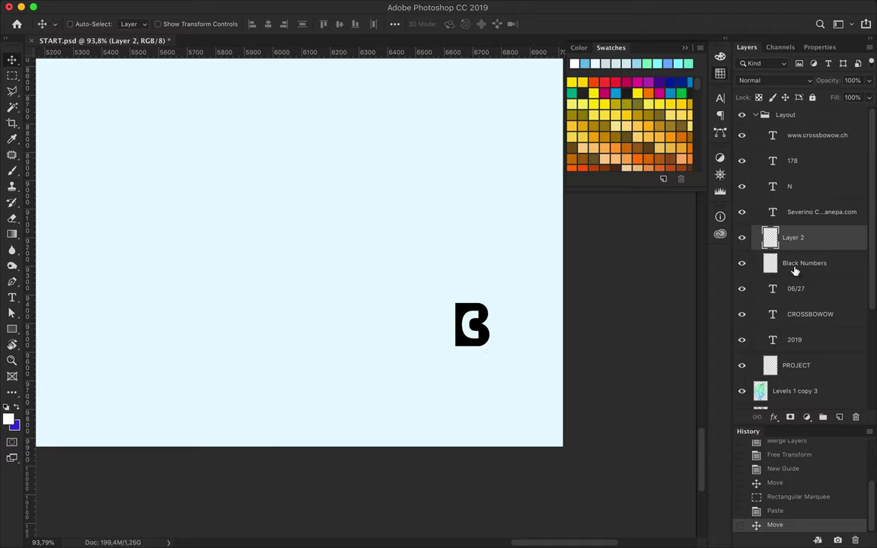
- Erase the unwanted part of the B and nudge the piece into place
click(768, 267)
key(e)
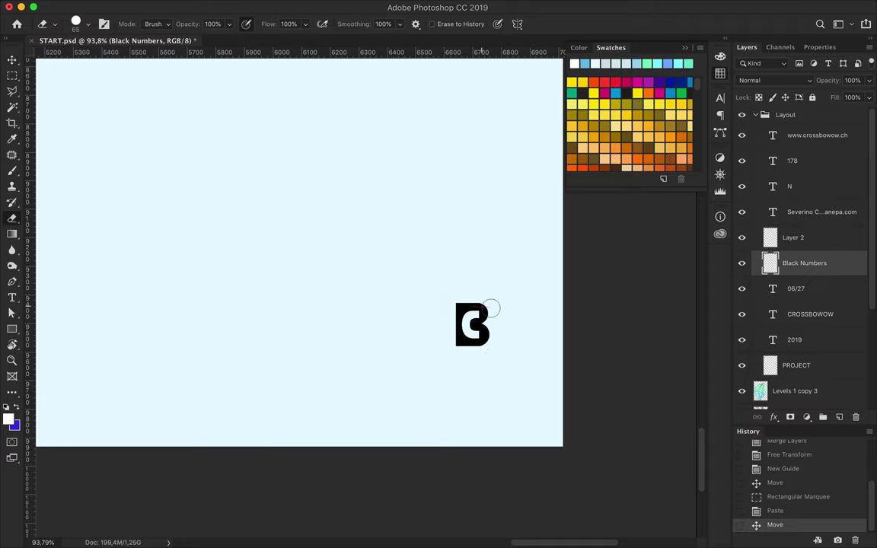
click(475, 305)
key(v)
key(Left)
key(ctrl+minus)
- Merge the number pieces into №178, rotate it -90°, and move it onto a vertical guide
shift+click(807, 185)
key(ctrl+e)
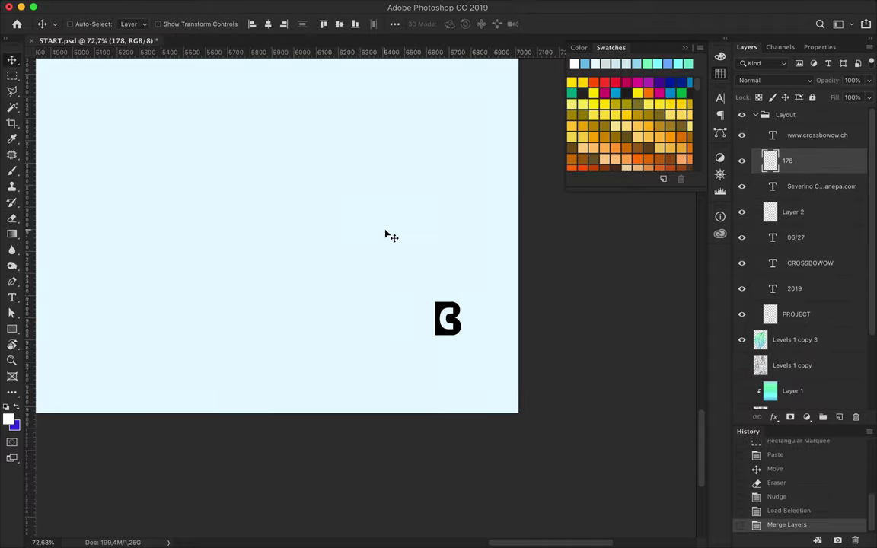
key(ctrl+0)
key(ctrl+d)
key(ctrl+t)
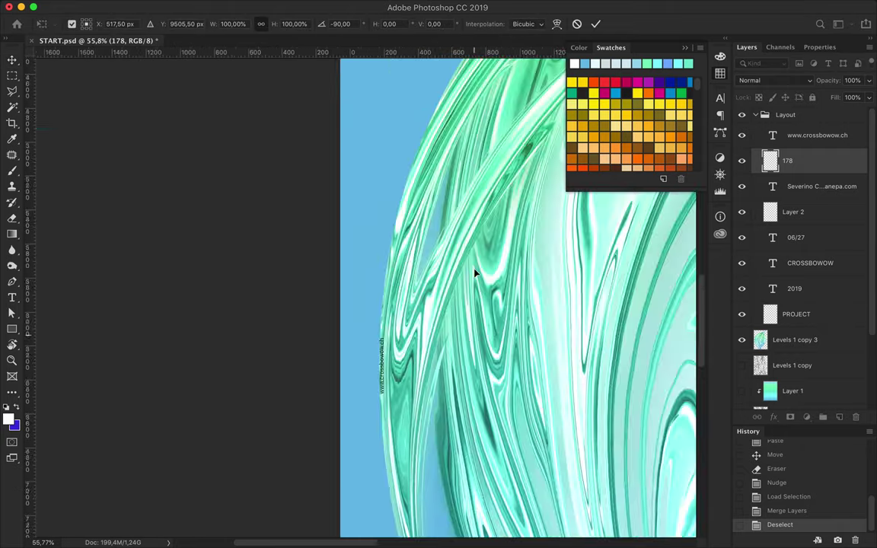
key(Return)
drag(421, 211, 421, 209)
scroll(421, 209, down, 10)
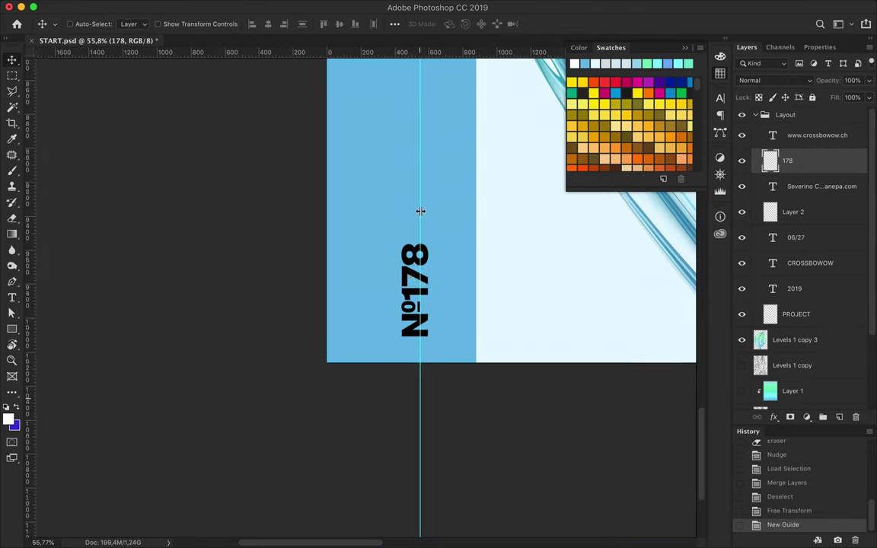
drag(412, 304, 409, 304)
key(ctrl+0)
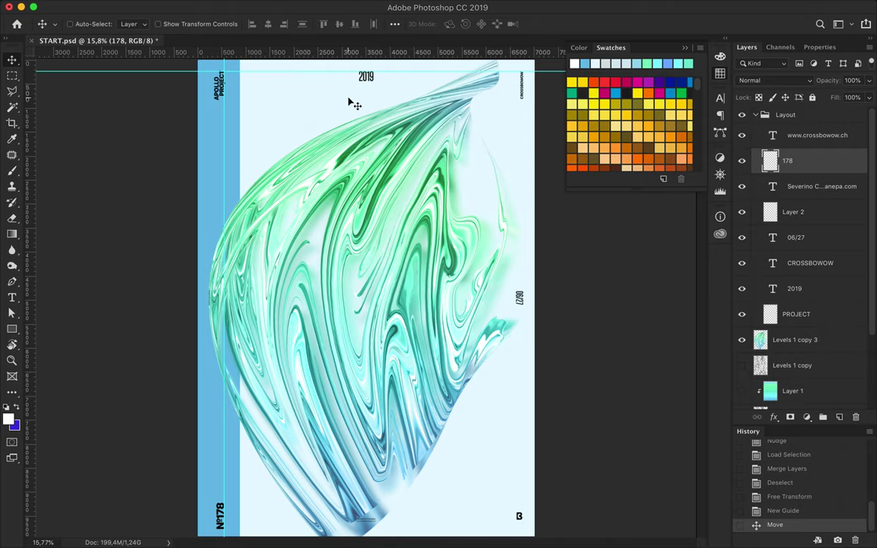
- Place the small rectangle near the top-left corner
scroll(518, 102, up, 3)
scroll(521, 102, up, 2)
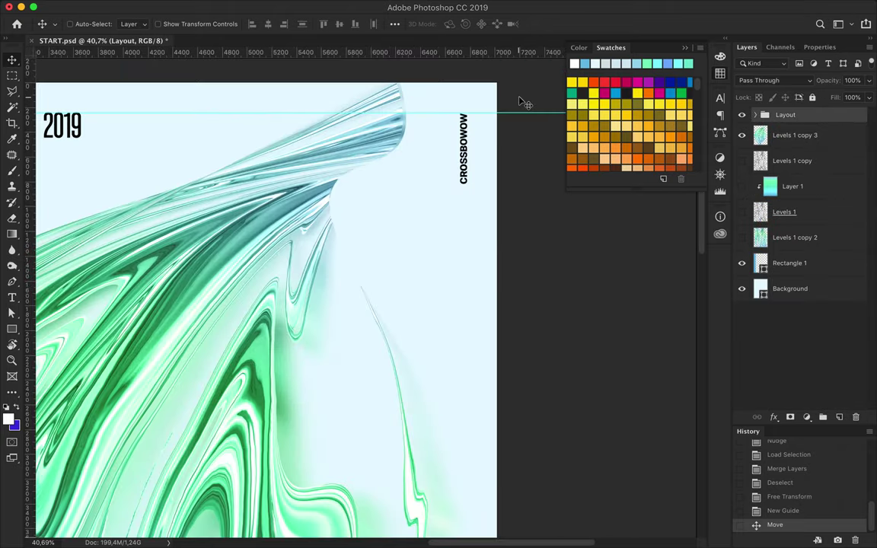
key(v)
drag(467, 195, 165, 174)
- Fill the small rectangle light cyan and use it as a spacer to align APOLLO PROJECT
click(182, 24)
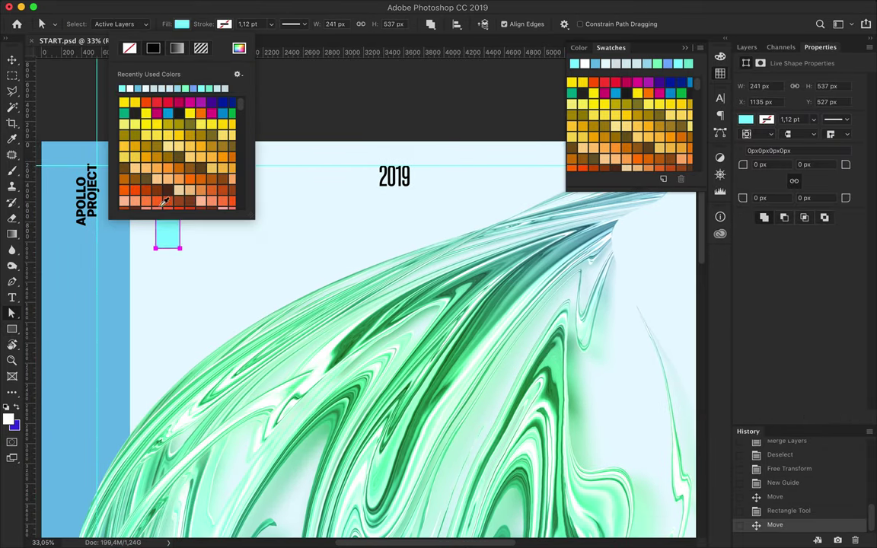
click(165, 196)
key(v)
scroll(322, 248, left, 5)
drag(208, 221, 245, 220)
key(super+z)
drag(245, 187, 248, 224)
- Align №178 to the spacer at the bottom-left, then delete the spacer
scroll(251, 190, down, 20)
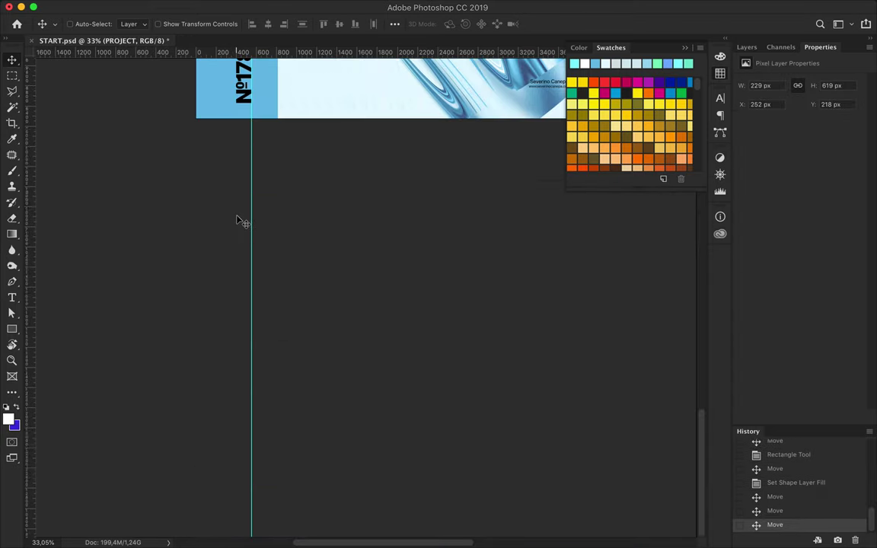
scroll(239, 219, up, 2)
click(254, 168)
scroll(234, 176, up, 20)
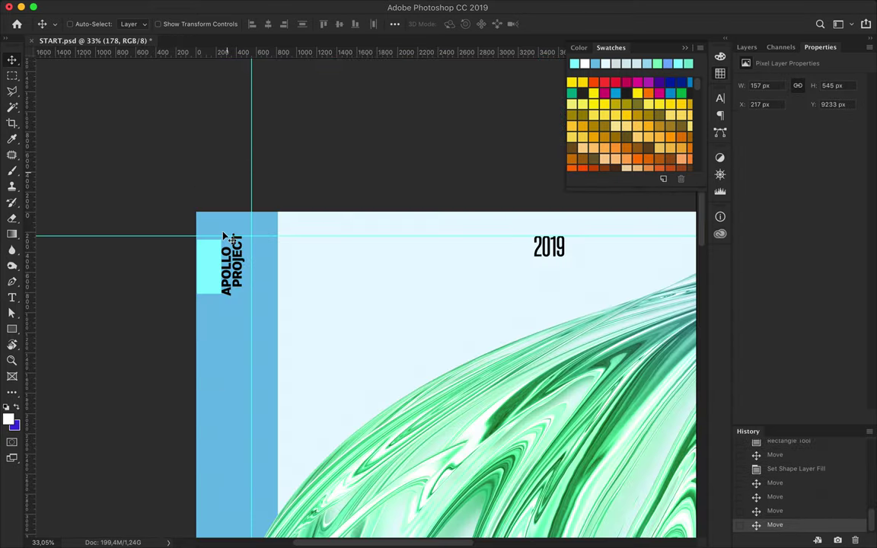
scroll(215, 255, down, 3)
drag(206, 509, 205, 509)
scroll(203, 511, up, 3)
scroll(203, 512, up, 3)
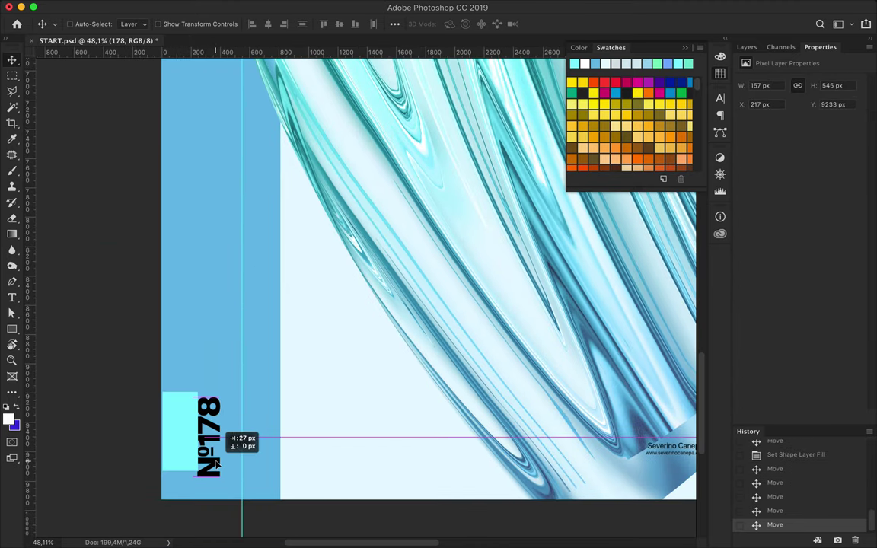
drag(478, 52, 495, 456)
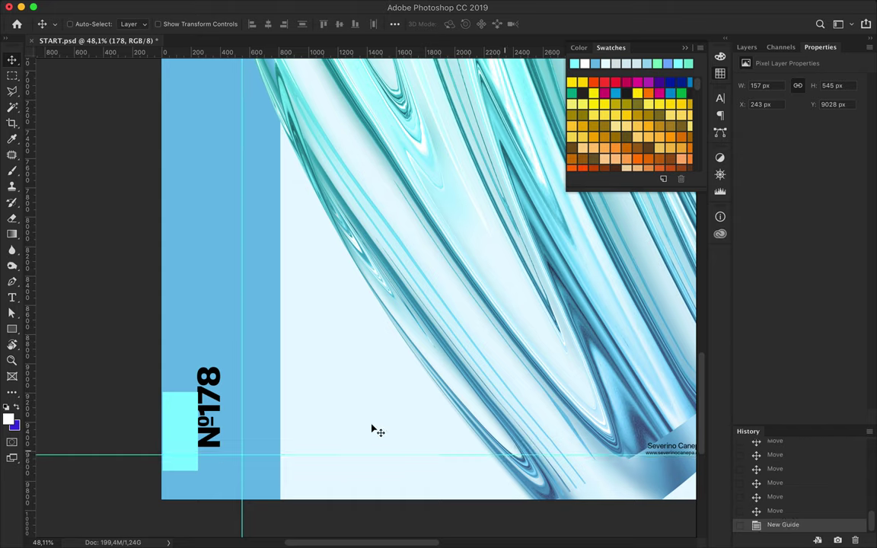
drag(216, 433, 217, 439)
key(Delete)
- Narrow the left blue strip with Free Transform
scroll(182, 435, down, 1)
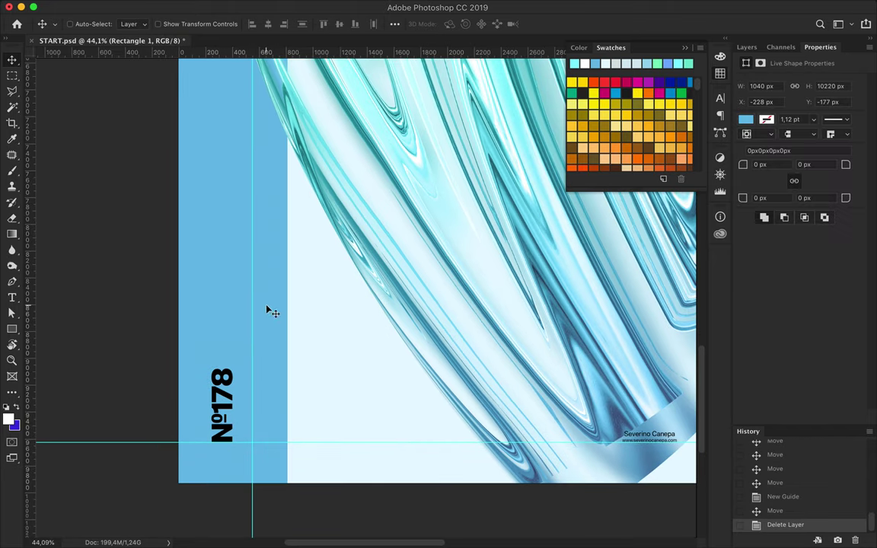
key(a)
scroll(328, 298, down, 1)
key(ctrl+t)
drag(304, 278, 291, 280)
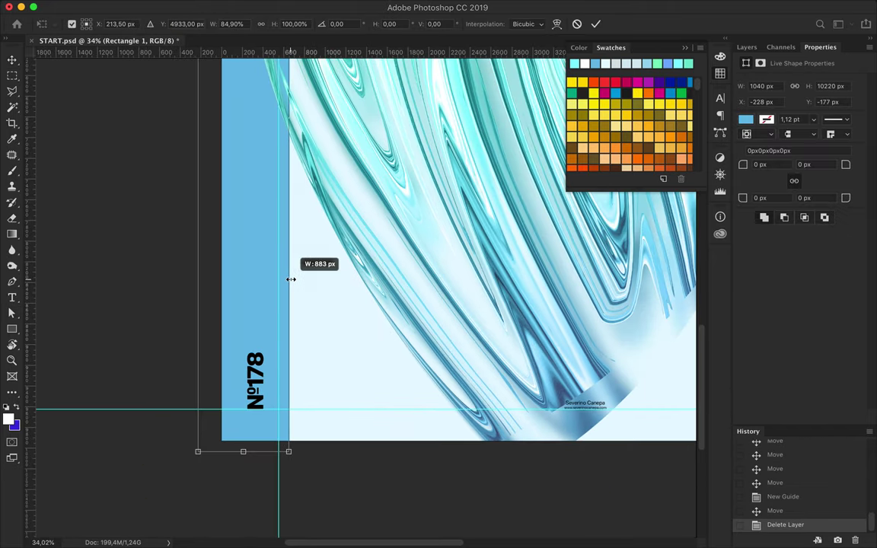
key(ctrl+0)
key(Return)
- Clear all guides and Alt-drag a copy of the strip to the right edge
click(308, 7)
click(335, 278)
alt+drag(242, 160, 521, 164)
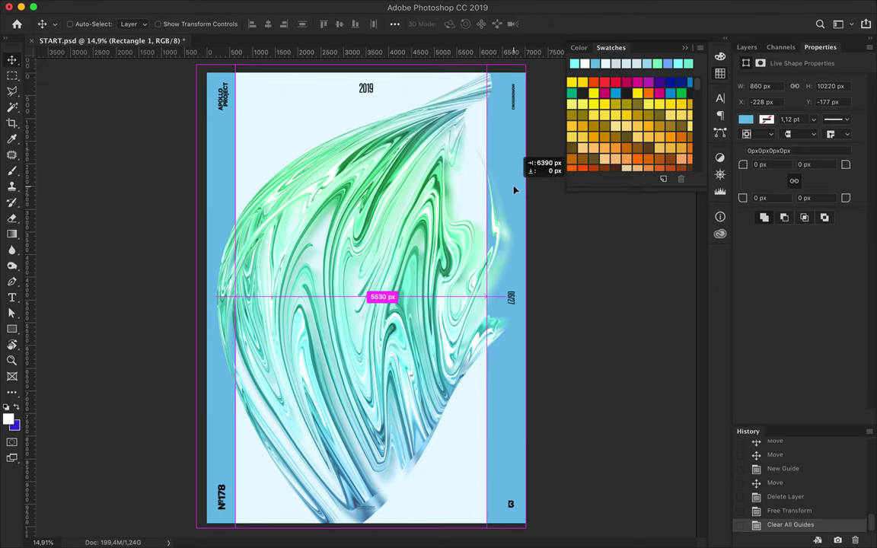
- Move the Rectangle 1 copy strip above the Levels 1 copy 3 swirl layers
click(747, 47)
scroll(795, 233, down, 3)
drag(807, 342, 808, 219)
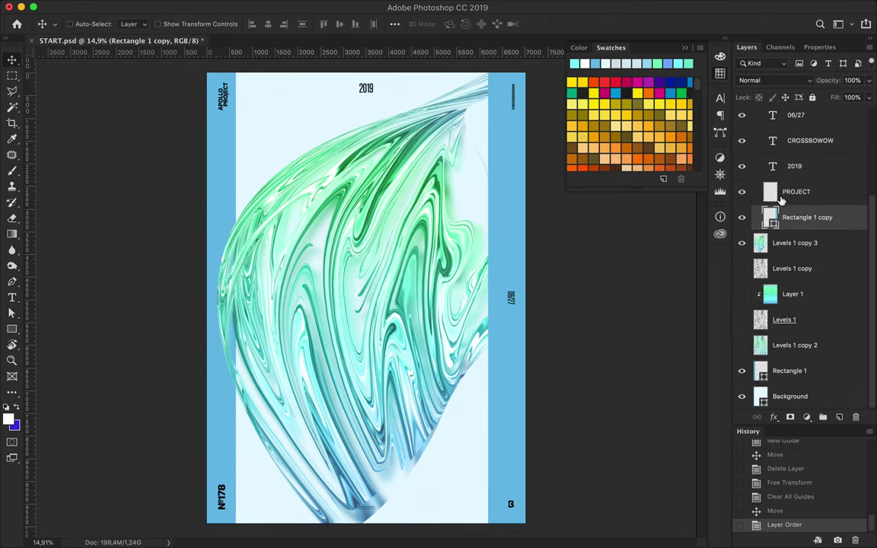
key(a)
- Fill the right strip with a green-to-mint-green gradient
click(181, 23)
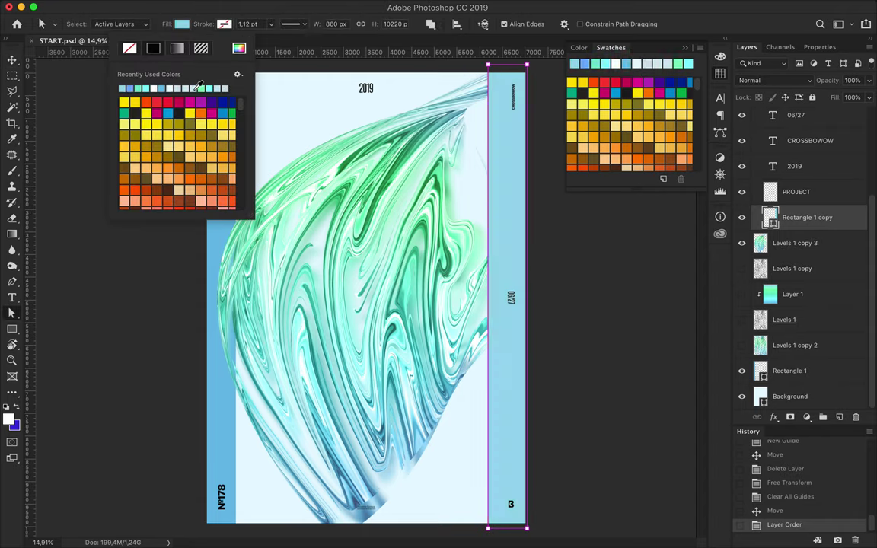
click(177, 48)
double_click(122, 173)
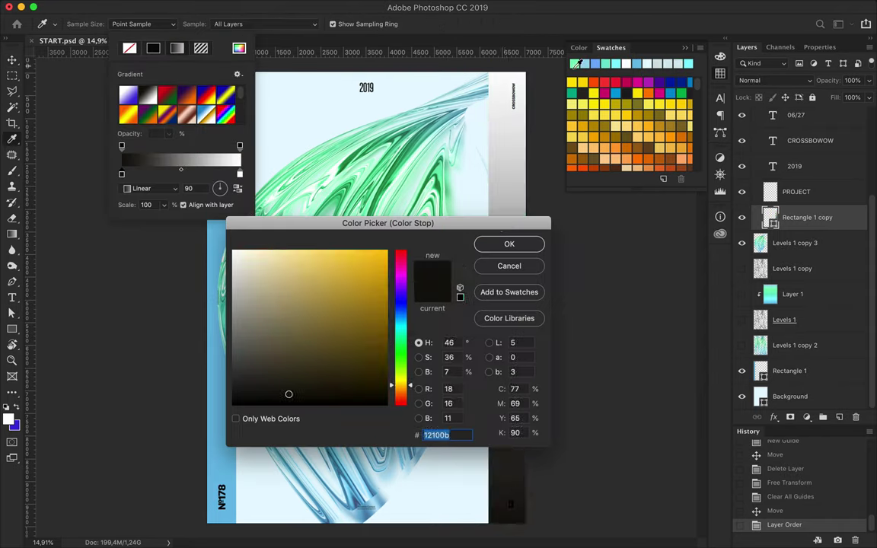
click(615, 63)
key(Return)
double_click(240, 174)
click(615, 61)
key(Return)
key(Return)
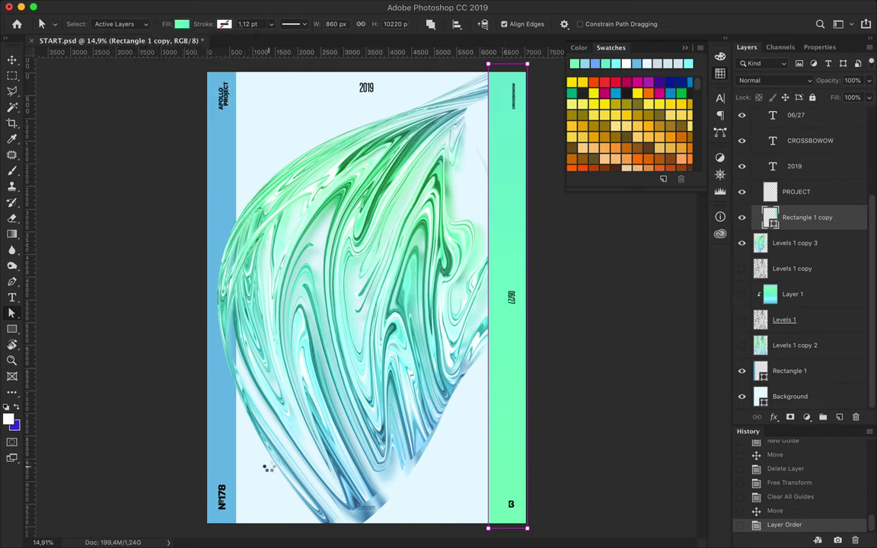
- Save the right strip's green gradient as a preset named Greeny
click(228, 452)
click(181, 23)
click(504, 229)
click(181, 24)
click(238, 74)
click(266, 80)
text(Greeny)
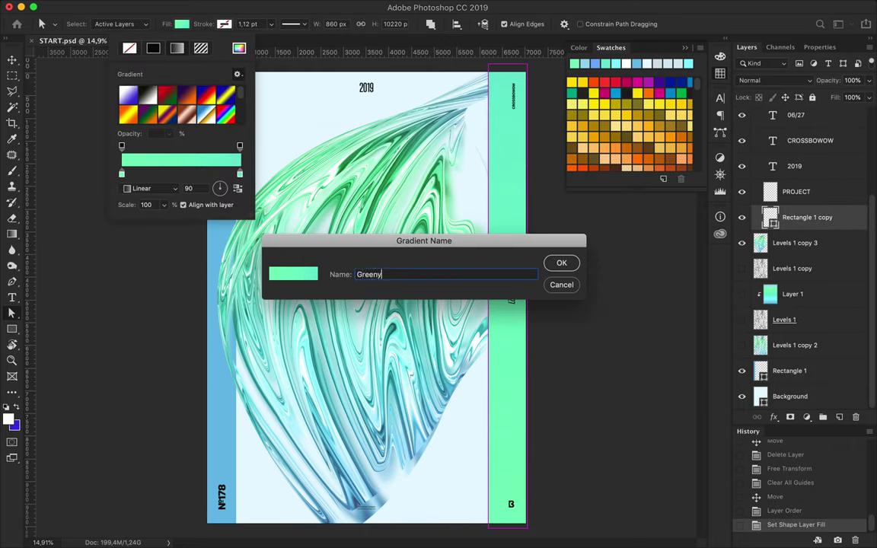
key(Return)
key(Return)
- Give the left Rectangle 1 strip a light-to-deeper blue gradient using 6bbde8
click(231, 192)
click(182, 24)
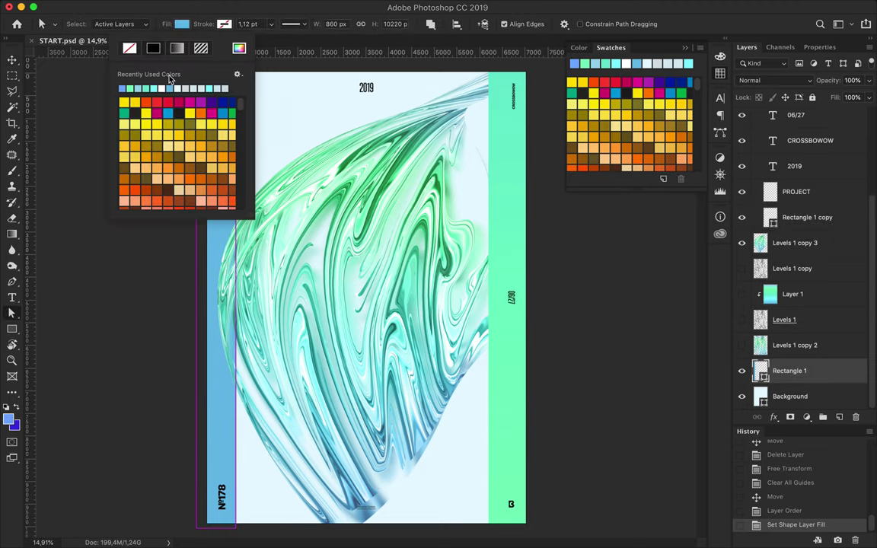
click(176, 48)
double_click(122, 173)
click(509, 244)
double_click(240, 174)
click(576, 63)
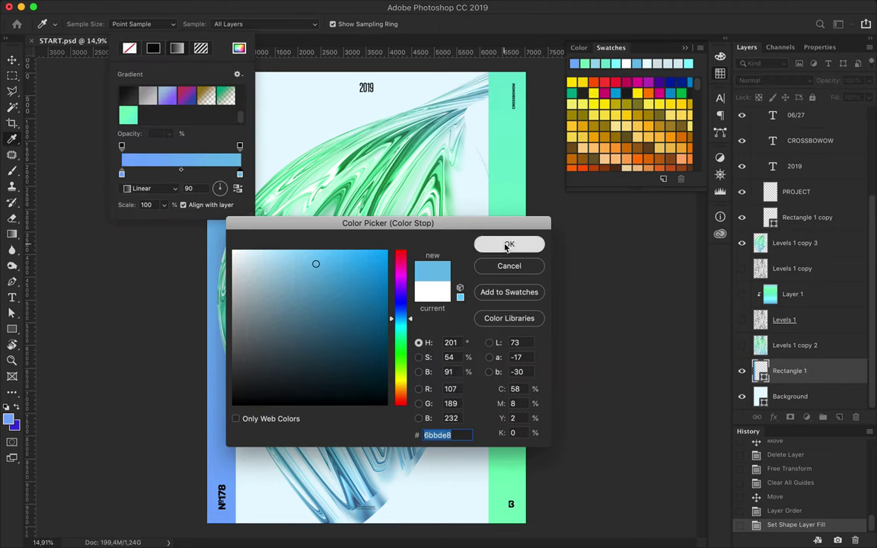
click(509, 245)
key(v)
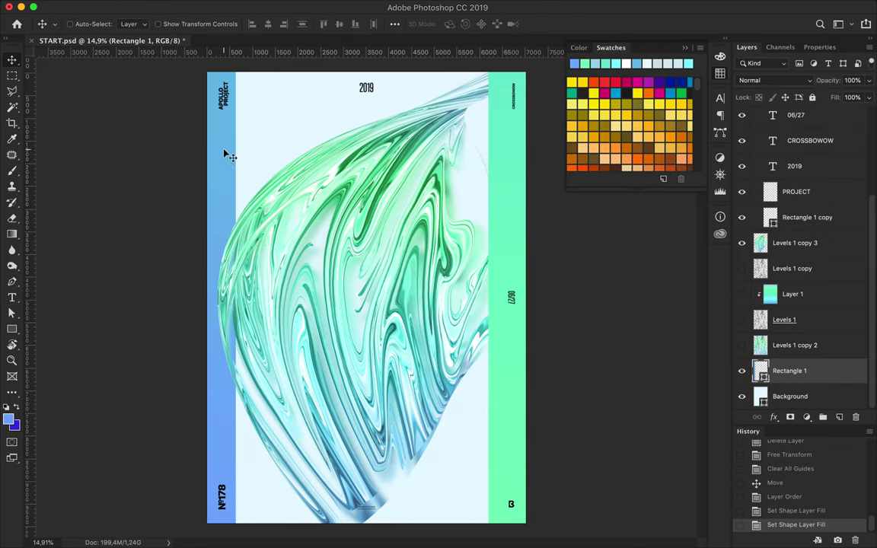
key(ctrl+t)
key(Return)
ctrl+click(515, 231)
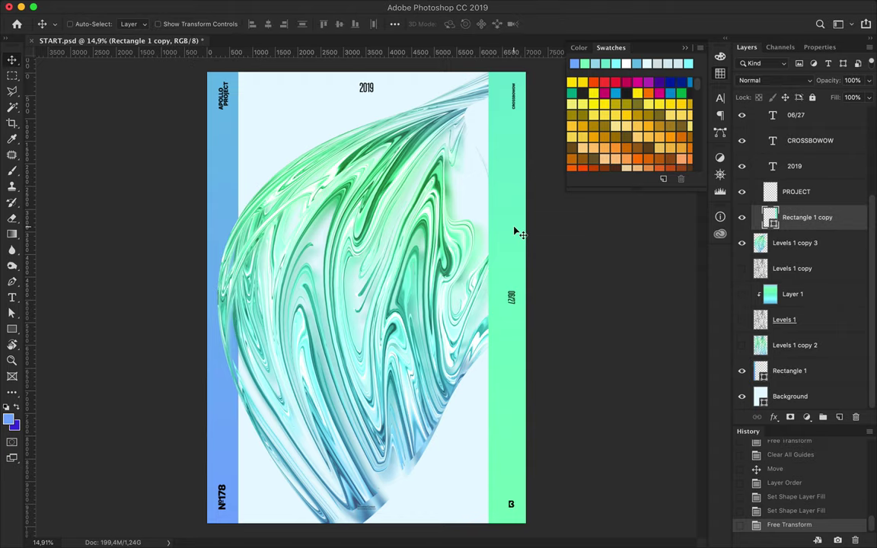
- Widen the green stripe slightly toward the swirl and duplicate it lower in the stack
key(ctrl+t)
drag(488, 296, 479, 296)
key(Return)
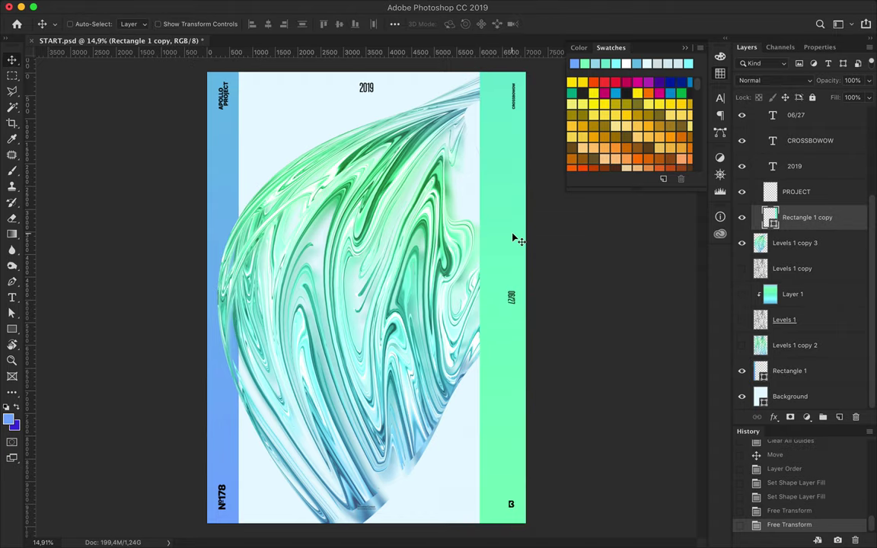
drag(801, 224, 750, 364)
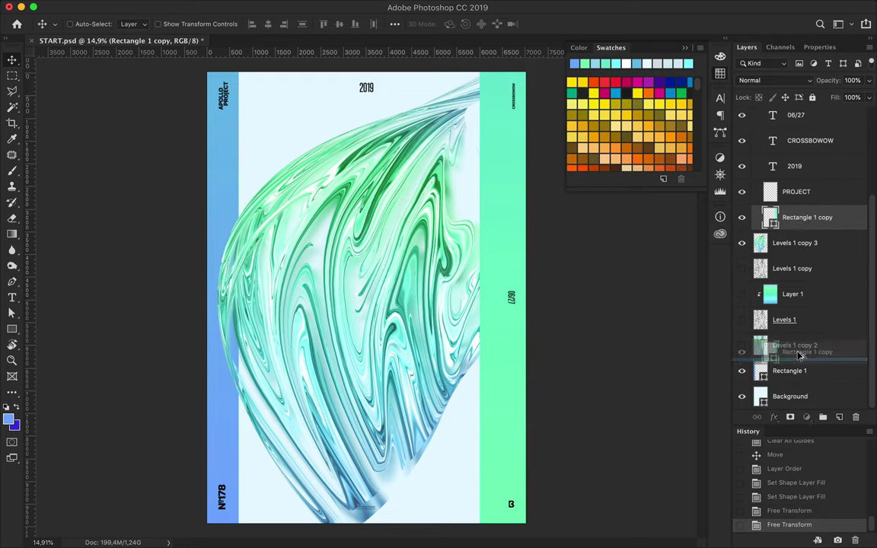
- Rasterize the green stripe layer so it can be erased
right_click(750, 367)
key(Escape)
right_click(813, 221)
click(713, 201)
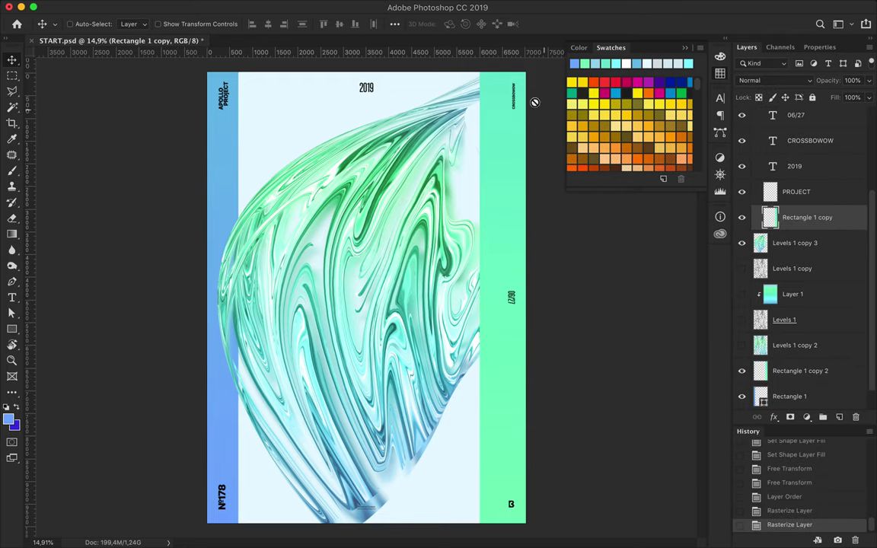
- Erase the stripe's top with a soft eraser so the swirl tip shows through
right_click(510, 91)
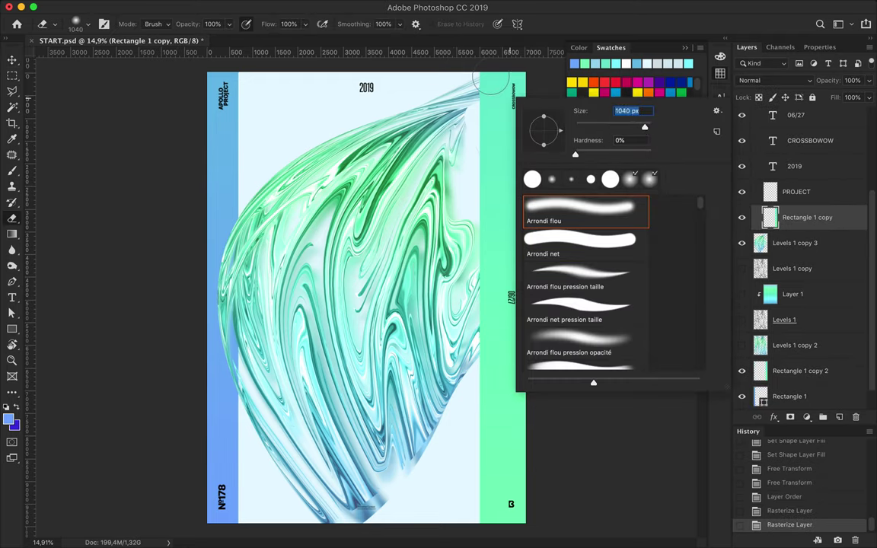
drag(495, 84, 471, 84)
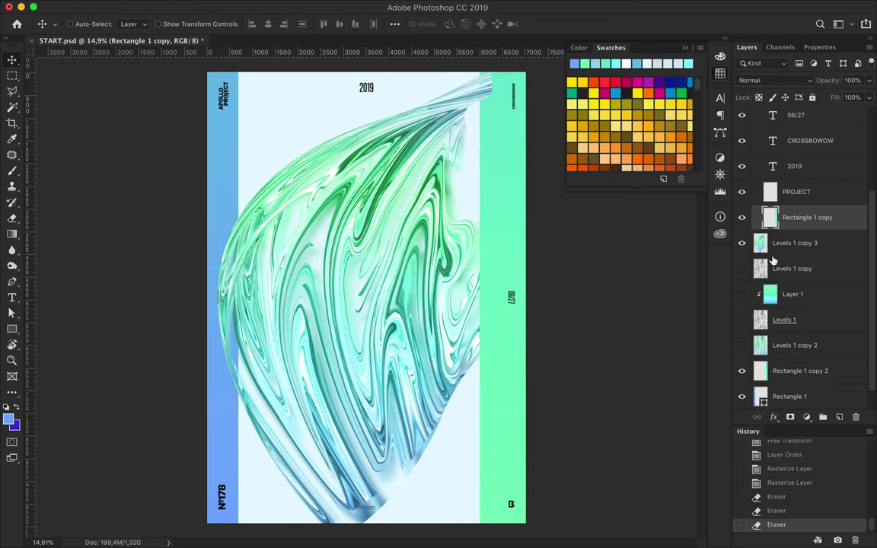
click(792, 345)
click(742, 345)
click(742, 345)
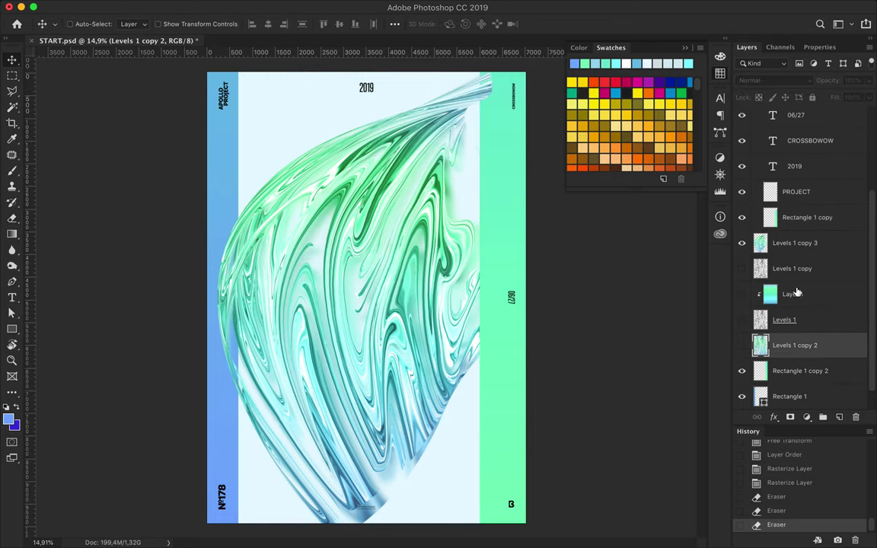
drag(792, 345, 792, 238)
click(325, 6)
mouse_move(310, 233)
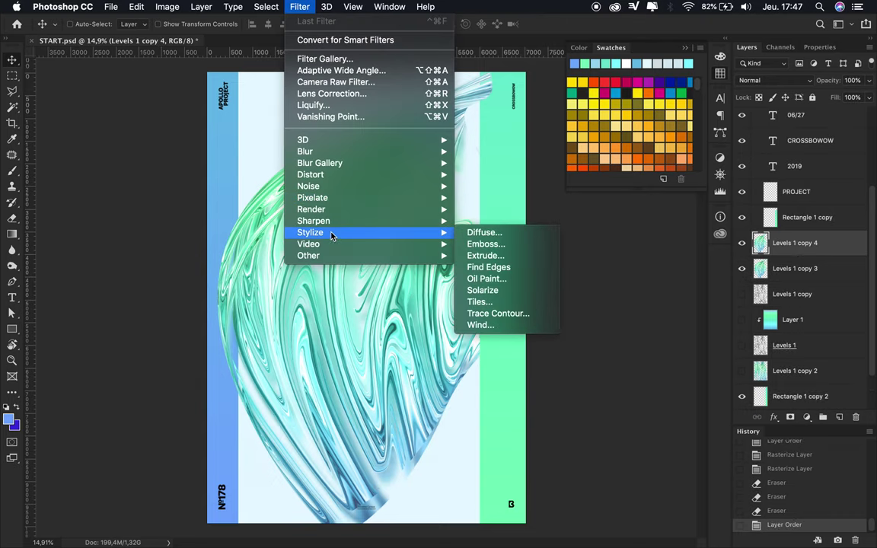
click(471, 312)
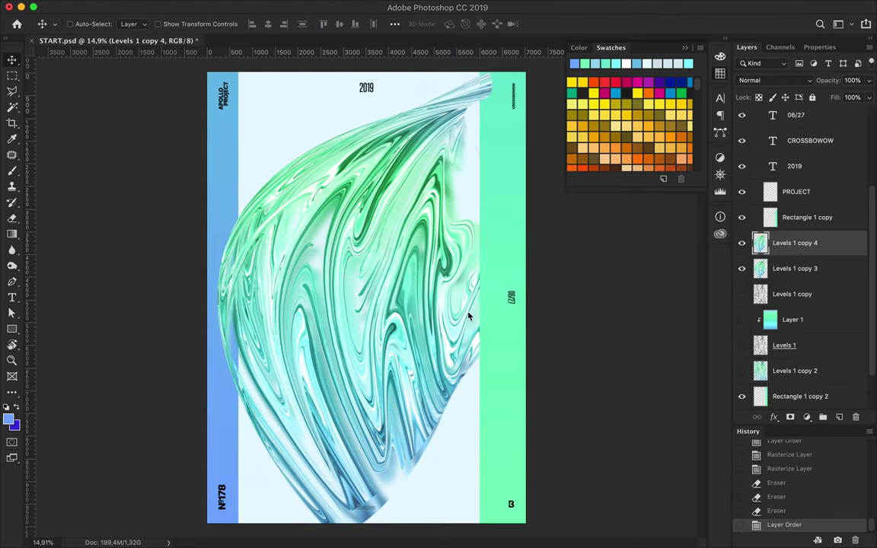
key(Return)
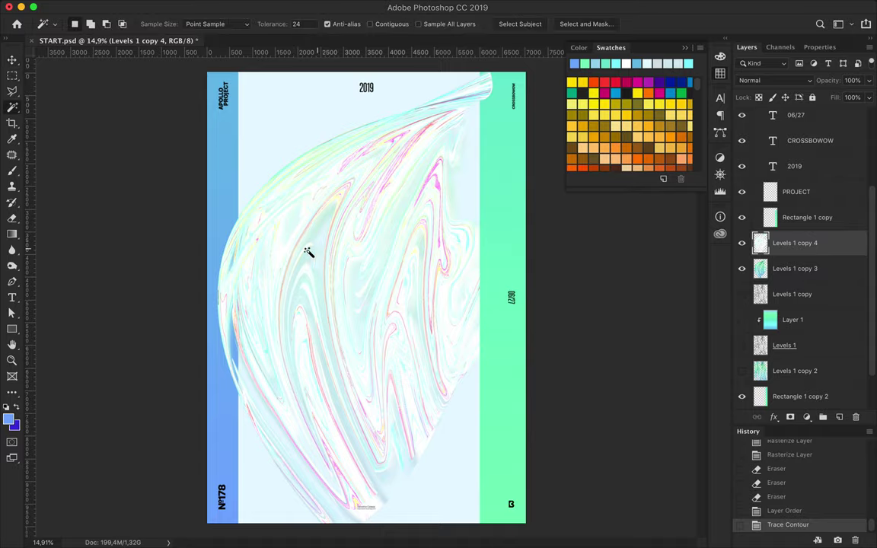
click(318, 258)
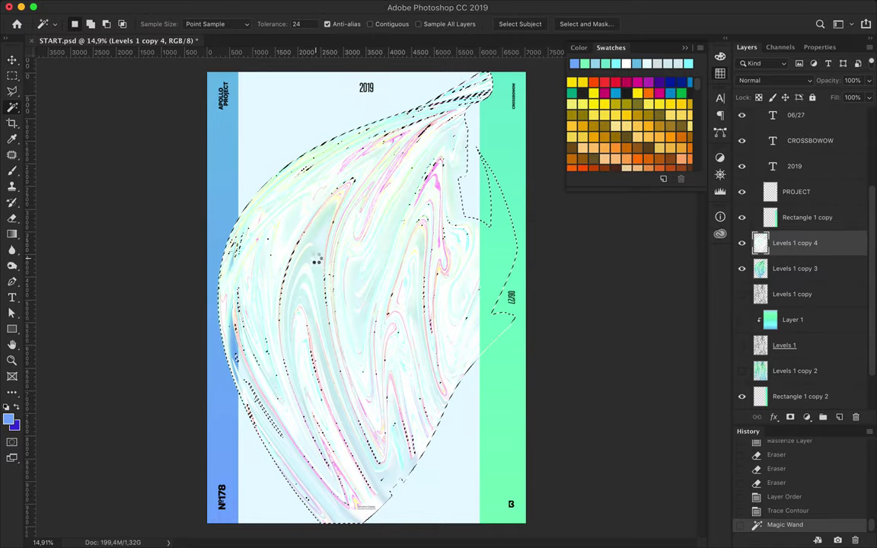
key(Delete)
scroll(347, 252, up, 2)
scroll(348, 252, up, 3)
key(m)
key(ctrl+d)
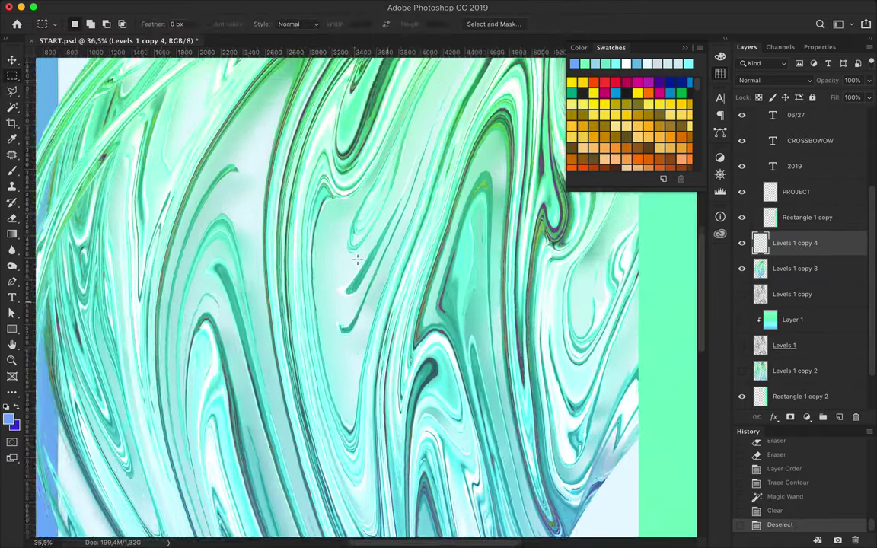
scroll(347, 251, down, 3)
key(Delete)
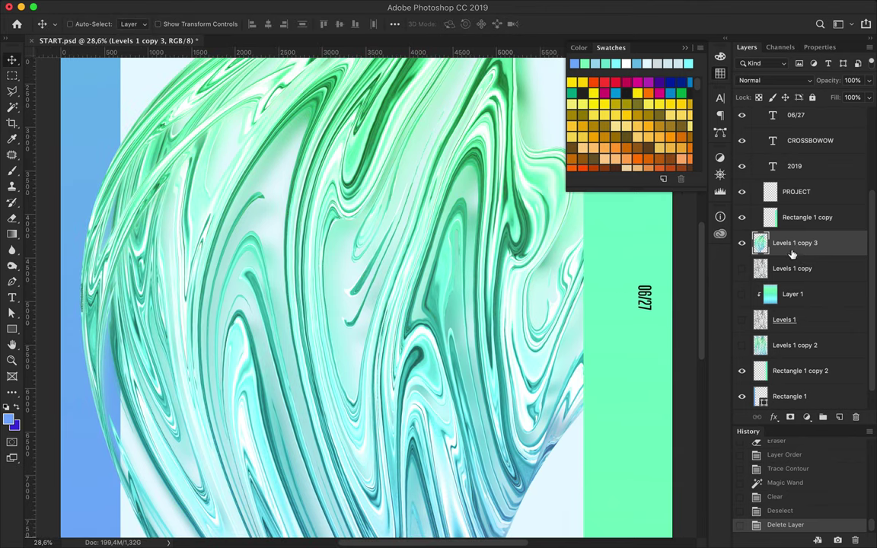
drag(792, 238, 792, 235)
mouse_move(234, 7)
click(276, 6)
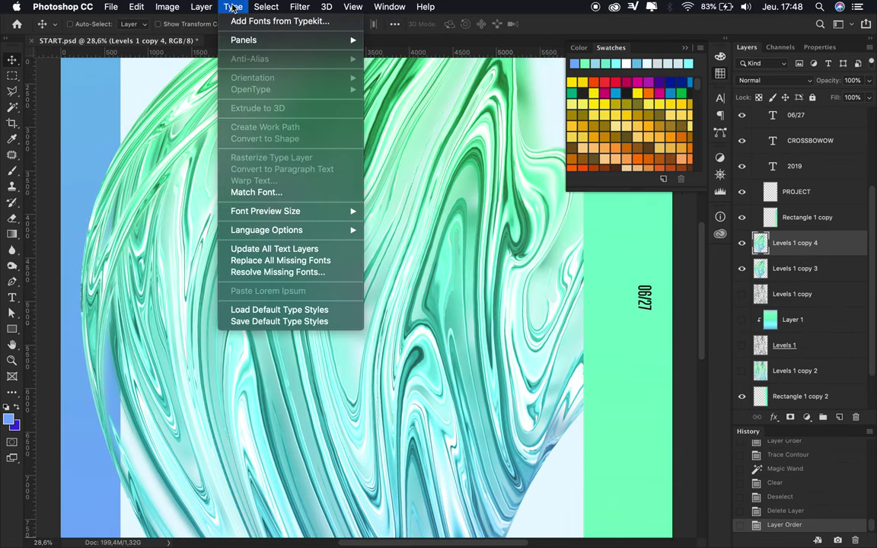
click(441, 180)
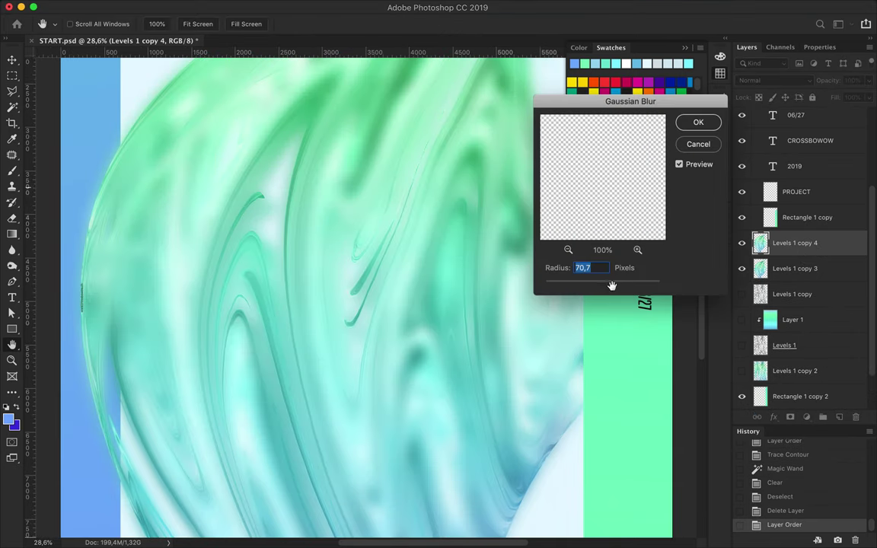
drag(612, 286, 588, 287)
key(Return)
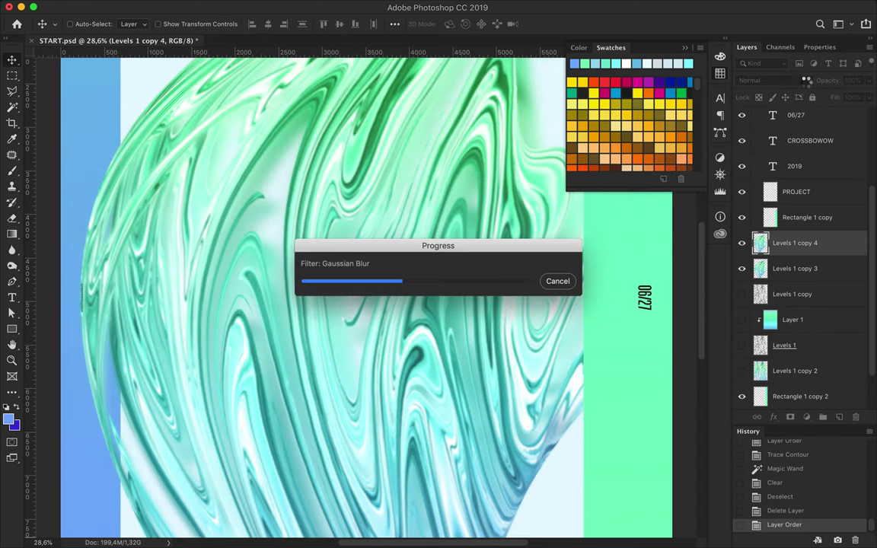
click(754, 80)
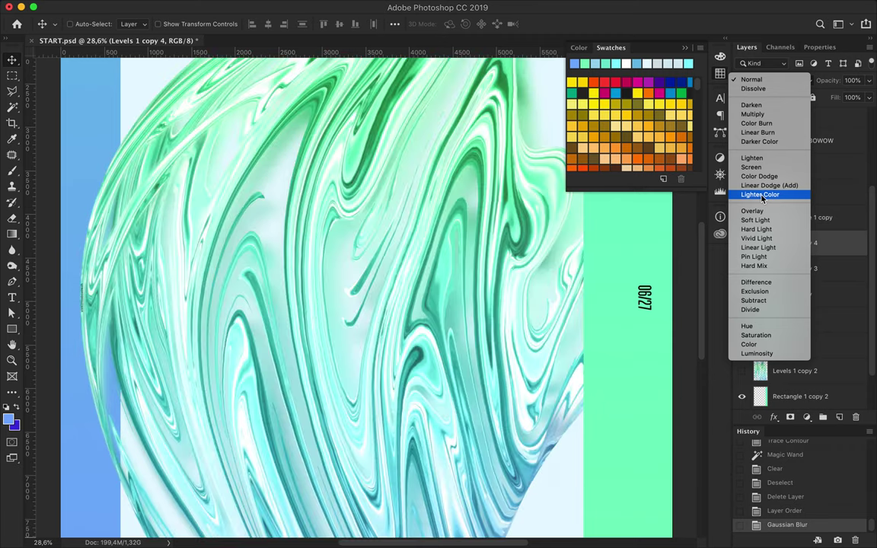
click(758, 194)
drag(869, 98, 827, 115)
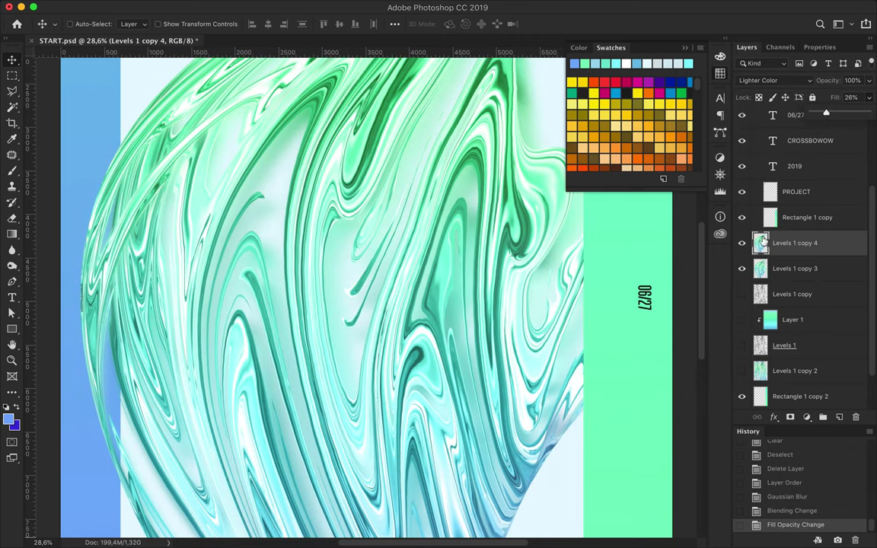
key(Delete)
scroll(486, 289, down, 3)
scroll(485, 289, down, 3)
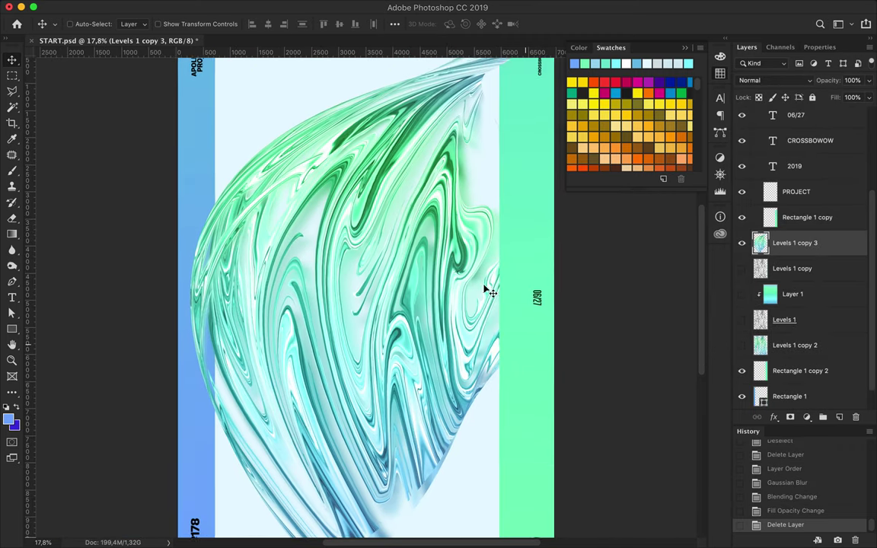
- Add white APOLLO text near the top left of the poster
scroll(455, 237, up, 2)
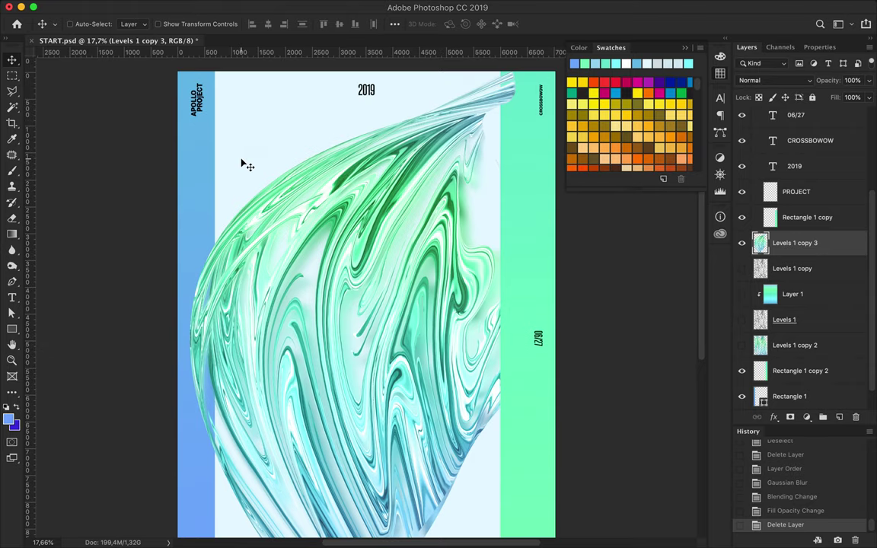
key(t)
click(260, 155)
text(APOLLO)
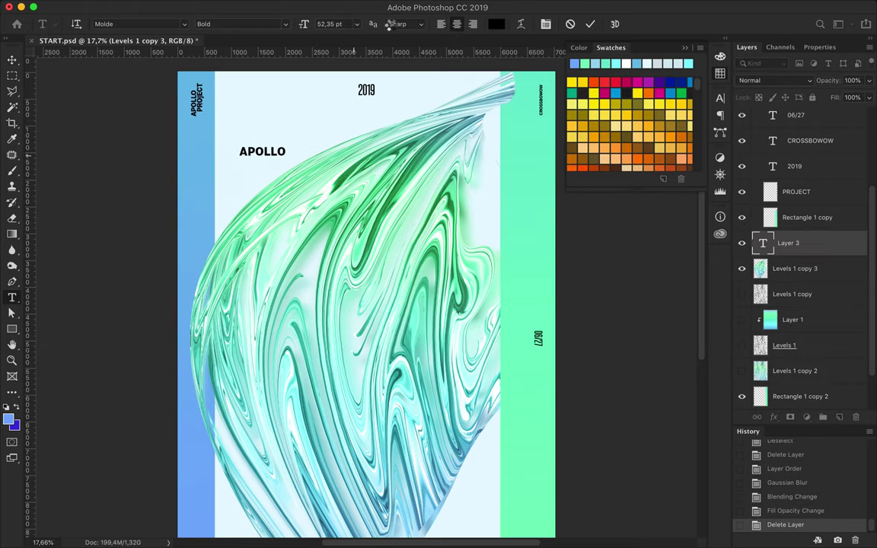
key(ctrl+Return)
click(496, 24)
click(510, 244)
- Enlarge APOLLO across the page and set it to the Expanded Medium style
key(v)
mouse_move(281, 154)
mouse_down()
mouse_move(354, 135)
mouse_move(268, 147)
mouse_up()
key(ctrl+t)
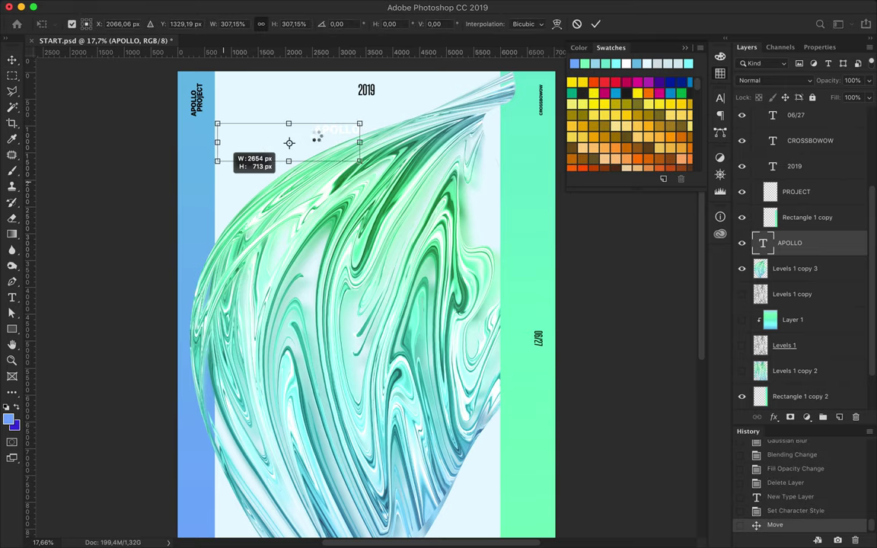
key(Return)
drag(326, 135, 341, 124)
key(t)
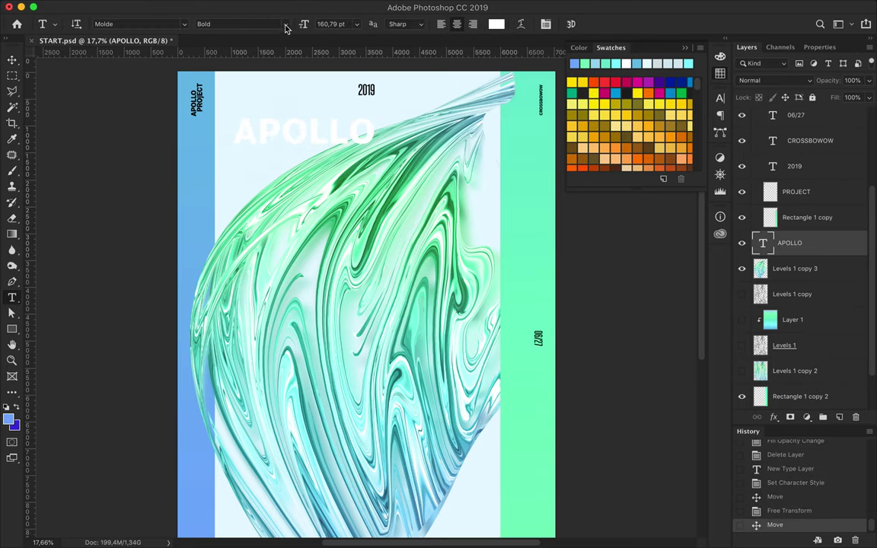
click(286, 23)
click(274, 411)
- Duplicate APOLLO slightly below the original and make the copy light blue
key(v)
mouse_move(329, 135)
mouse_down()
mouse_move(381, 135)
mouse_move(381, 178)
mouse_up()
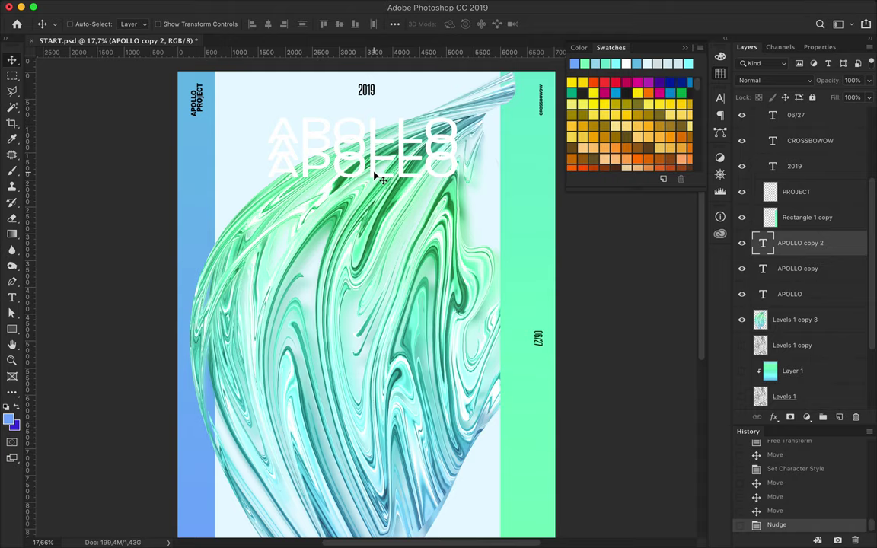
key(t)
click(525, 23)
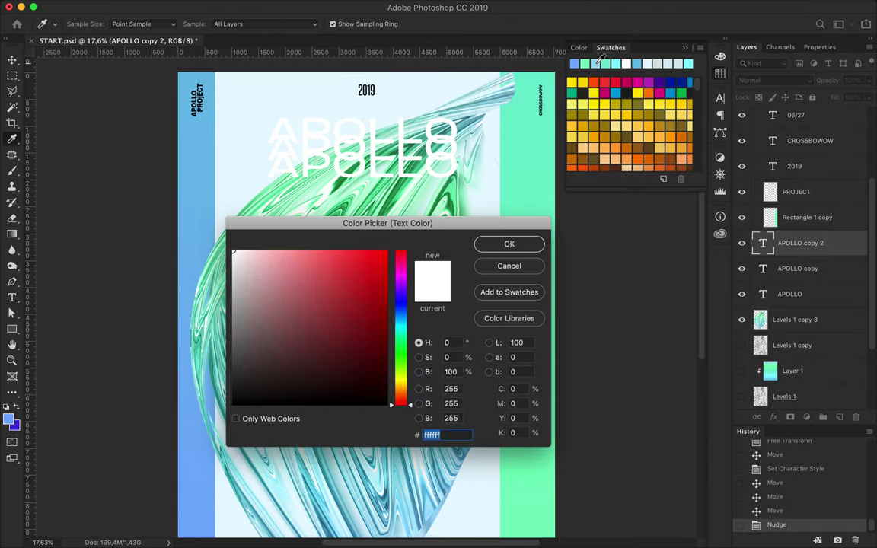
click(506, 244)
key(v)
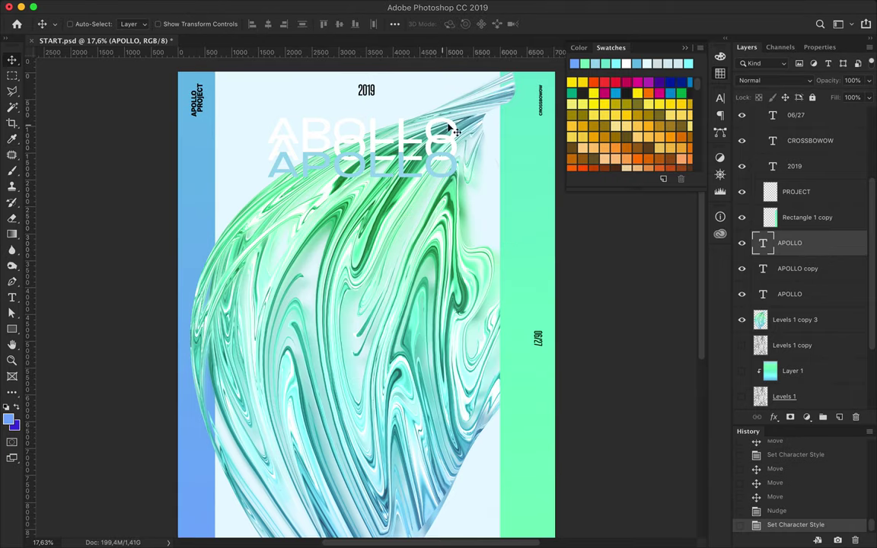
- Try mint green on the APOLLO text, then revert it to white
key(t)
click(525, 24)
click(587, 63)
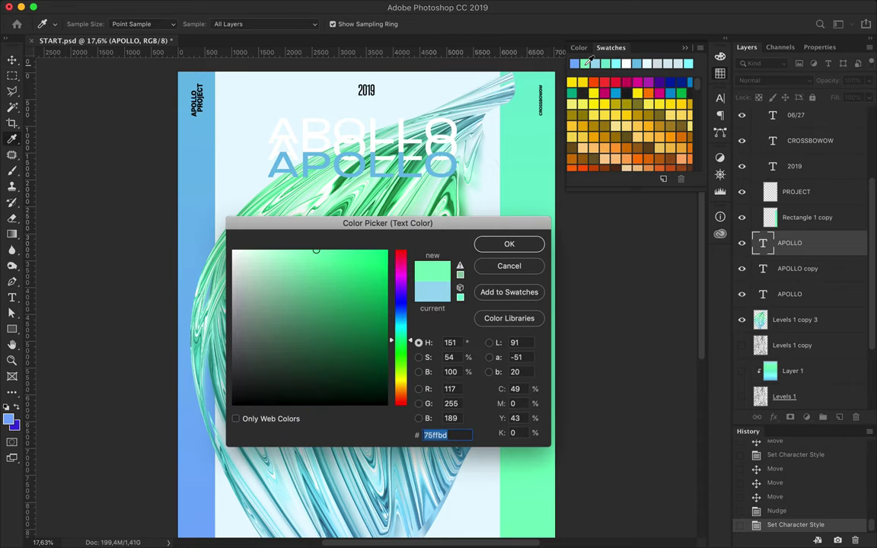
click(515, 243)
click(496, 23)
click(511, 271)
key(v)
- Move one APOLLO copy down over the swirl and color it dark navy 334868
drag(441, 159, 442, 302)
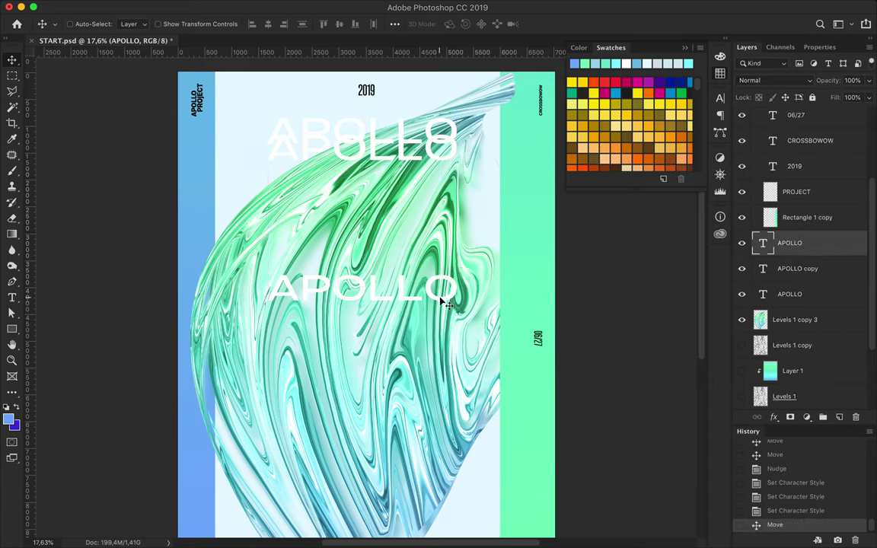
key(t)
click(495, 24)
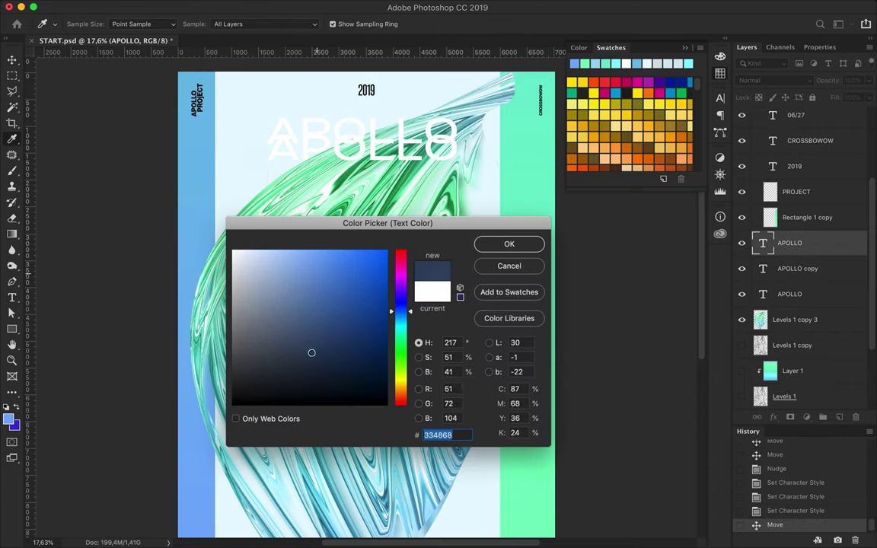
click(507, 243)
key(v)
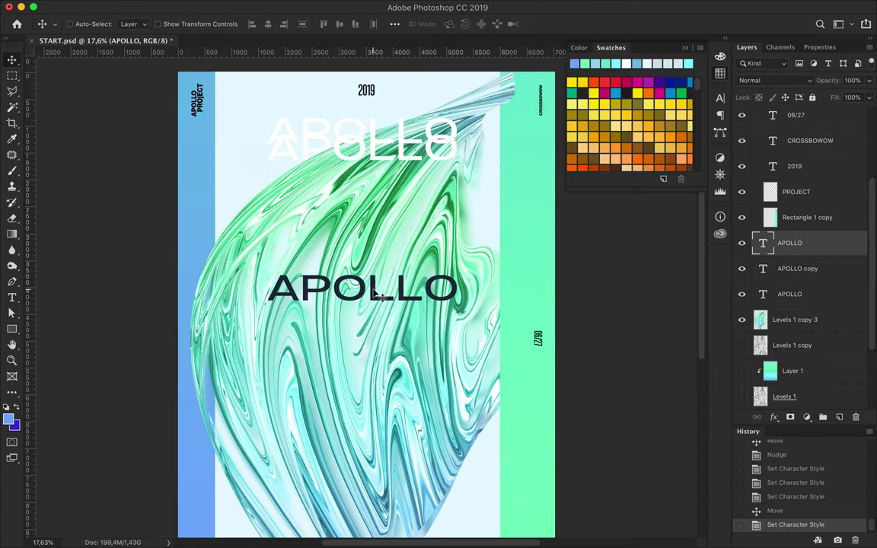
click(12, 90)
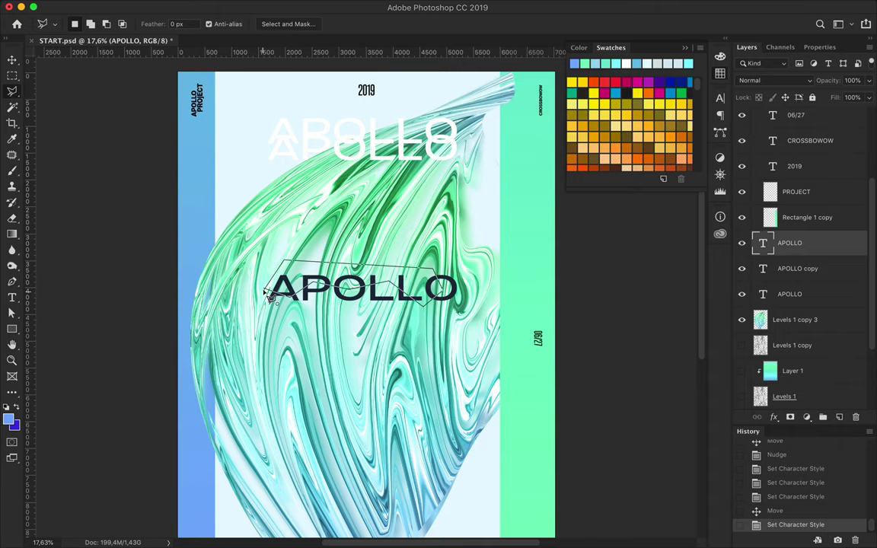
- Copy the top strip of APOLLO onto its own layer and shift it upward
click(268, 299)
key(ctrl+c)
key(ctrl+v)
key(v)
drag(323, 331, 324, 303)
scroll(323, 312, up, 1)
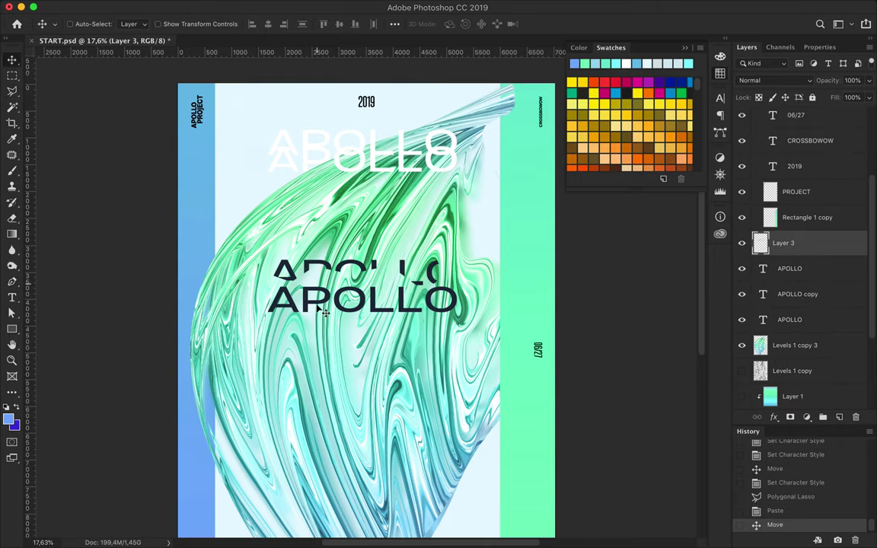
- Cut a second offset APOLLO slice, reposition Layer 3, and delete the white ghost copies
key(l)
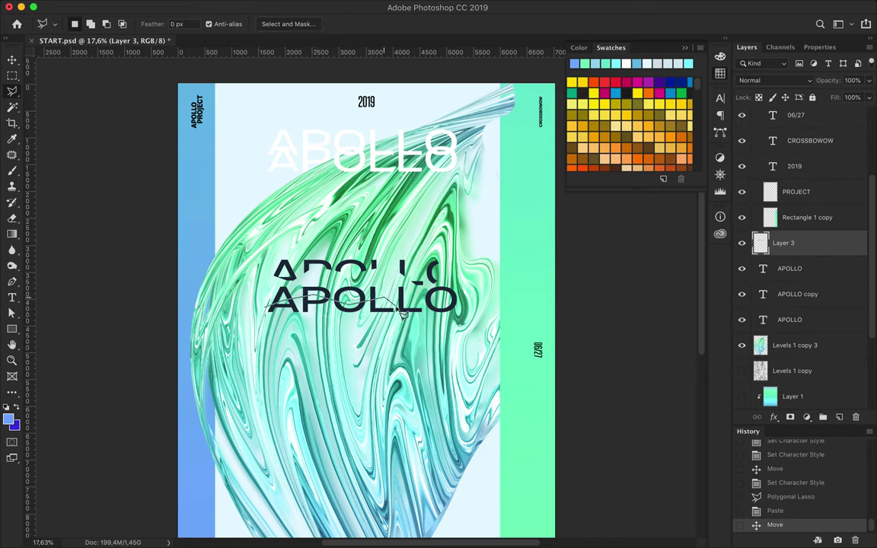
click(268, 318)
key(ctrl+c)
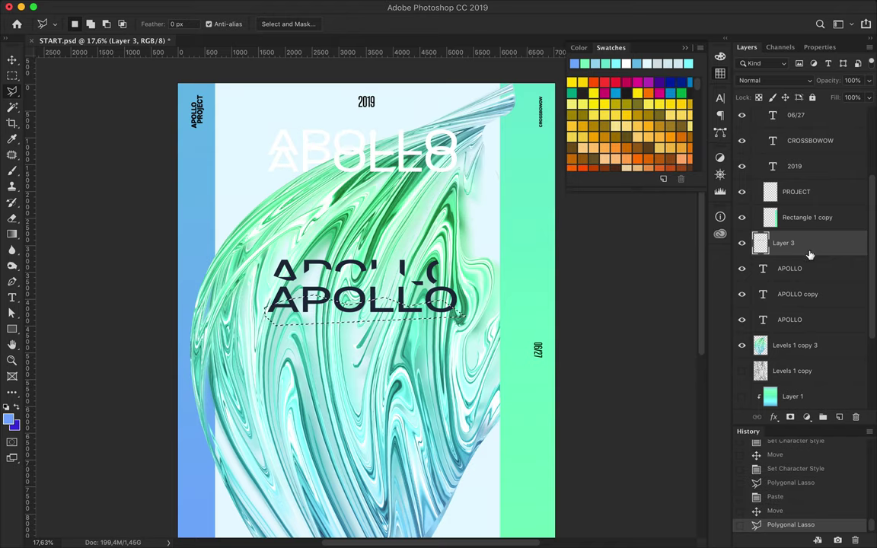
click(790, 268)
key(ctrl+c)
key(ctrl+v)
key(v)
drag(374, 311, 391, 326)
drag(397, 278, 457, 261)
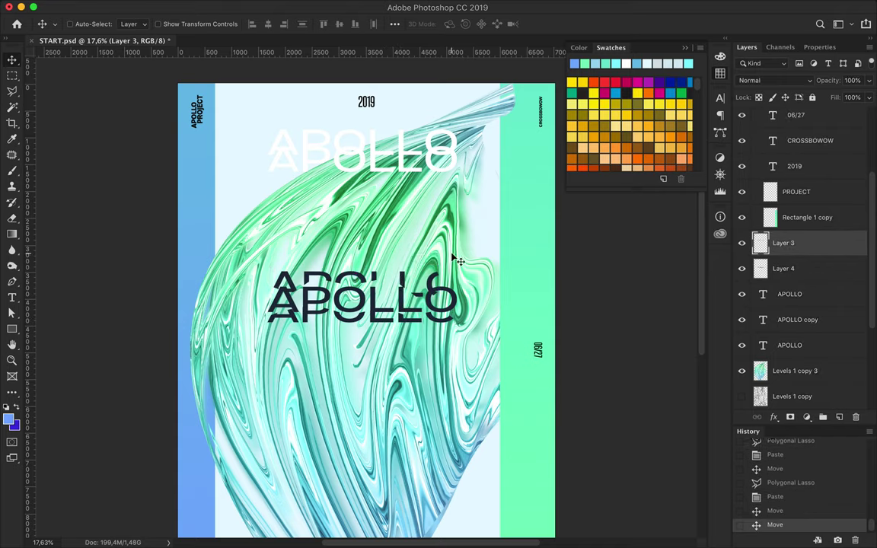
ctrl+click(408, 151)
key(Delete)
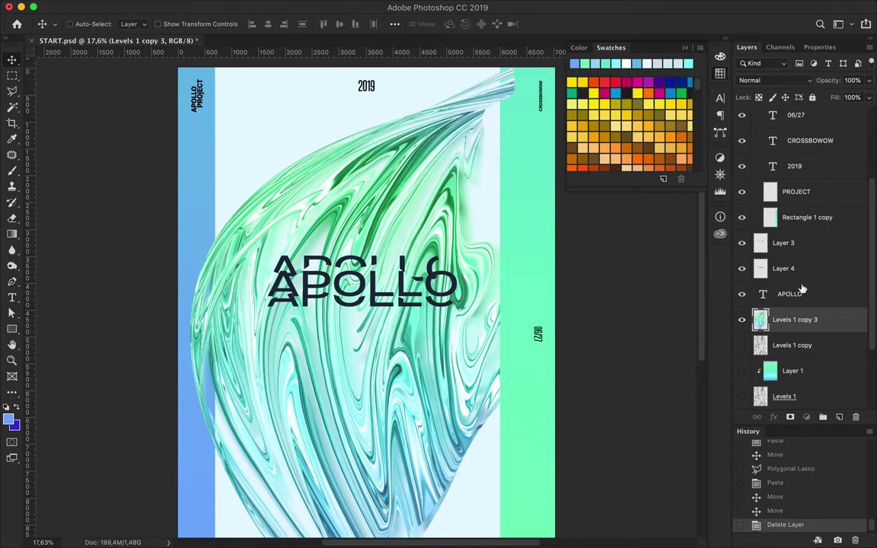
- Scale the sliced APOLLO title up and move its layers above Rectangle 1 copy
click(802, 294)
shift+click(784, 243)
key(ctrl+t)
drag(361, 309, 367, 352)
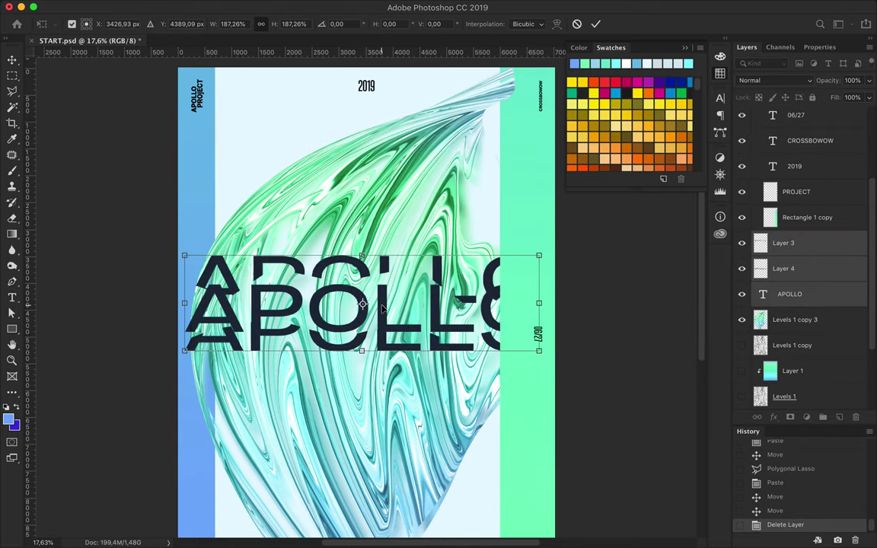
key(Return)
drag(788, 244, 794, 207)
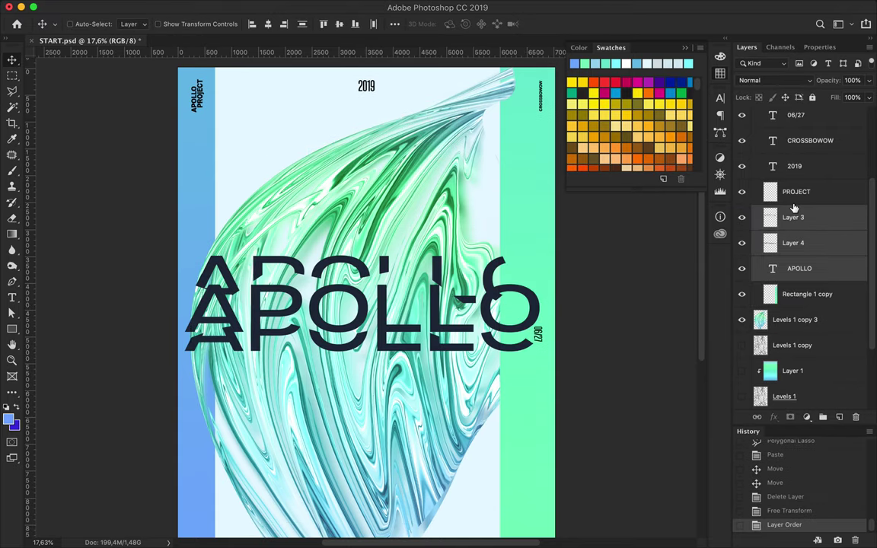
scroll(391, 252, down, 1)
click(389, 257)
key(Up)
key(Up)
scroll(397, 294, up, 1)
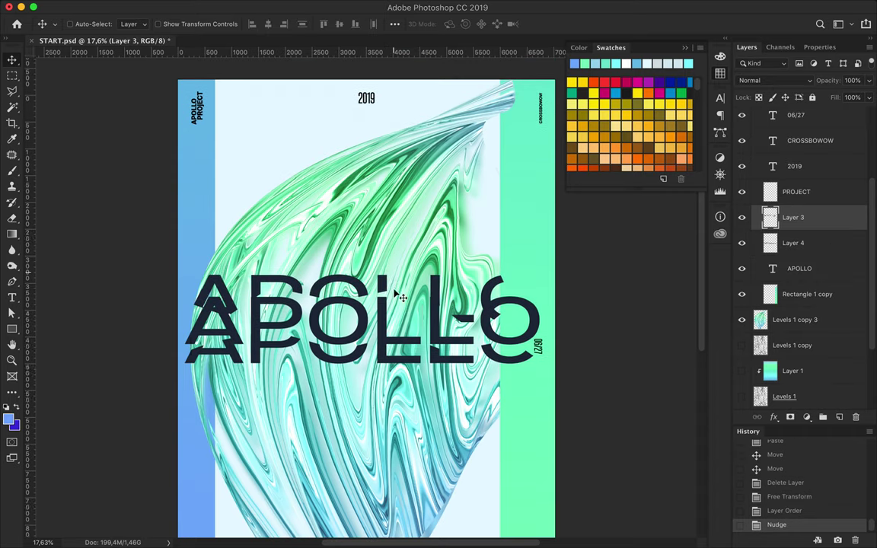
- Sample the navy title colour and move the Layer 3 through PROJECT layers up the stack
click(794, 168)
key(i)
click(434, 297)
key(v)
scroll(804, 221, up, 2)
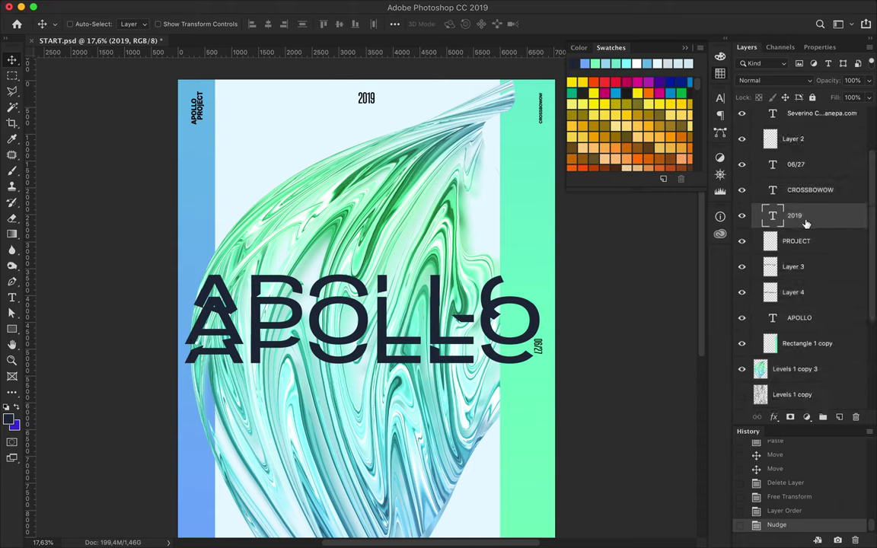
click(799, 310)
click(807, 336)
shift+click(794, 260)
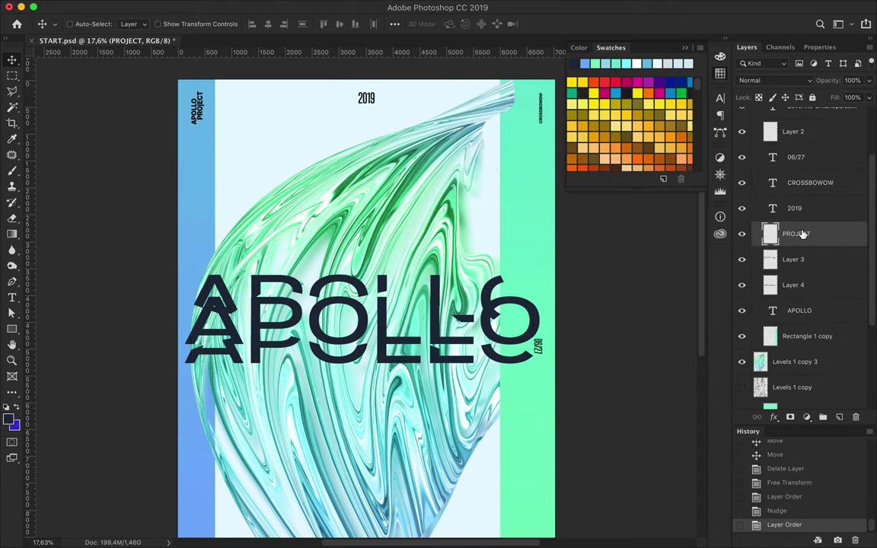
drag(794, 260, 800, 122)
- Recolour the layout text, including PROJECT, to the dark navy title colour
key(t)
click(495, 24)
key(ctrl+v)
click(463, 222)
scroll(666, 286, down, 1)
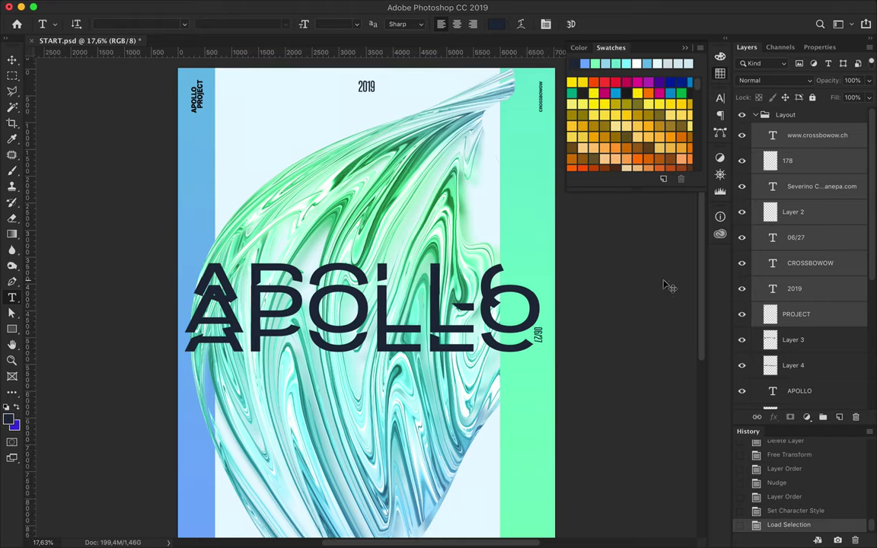
scroll(666, 286, down, 1)
- Brush dark navy over the loaded 178 text selection, then deselect
ctrl+click(770, 213)
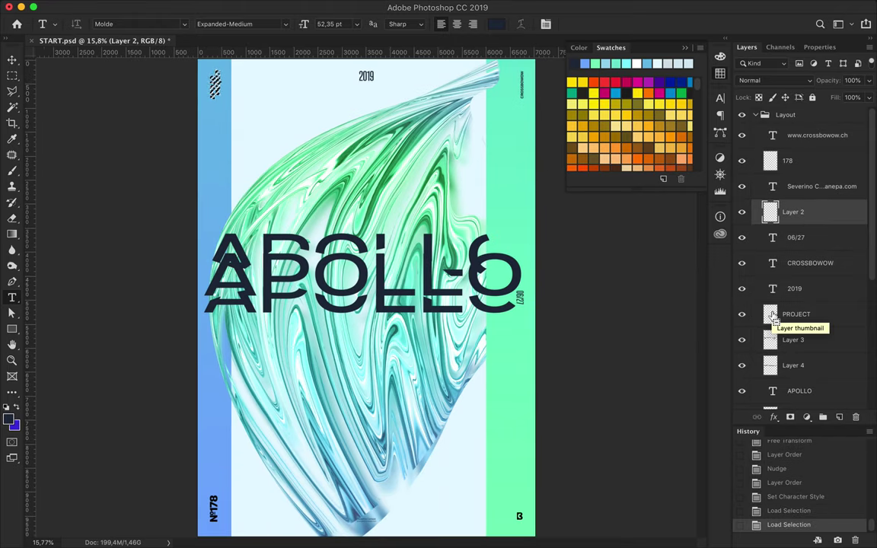
ctrl+click(770, 163)
key(b)
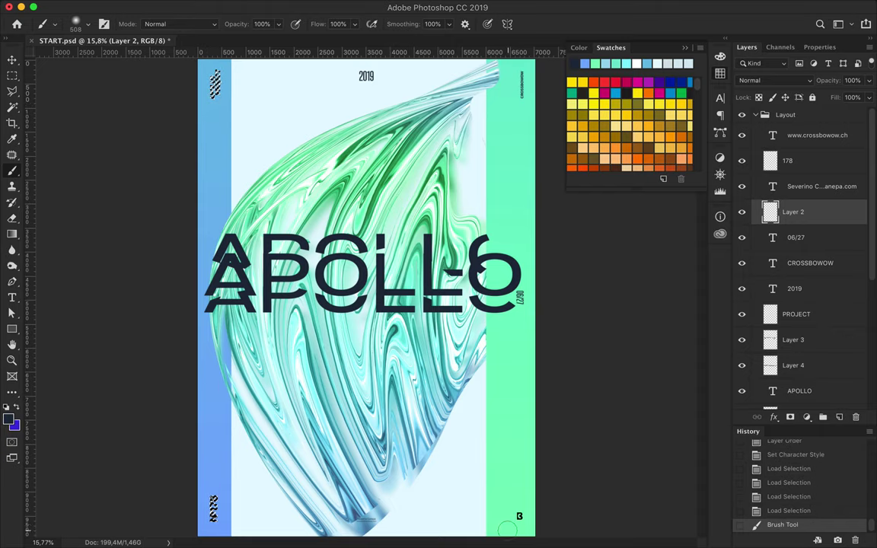
click(530, 504)
key(v)
key(m)
key(ctrl+d)
scroll(260, 74, down, 1)
- Draw two white bars, group them, and move the group above Rectangle 1
key(u)
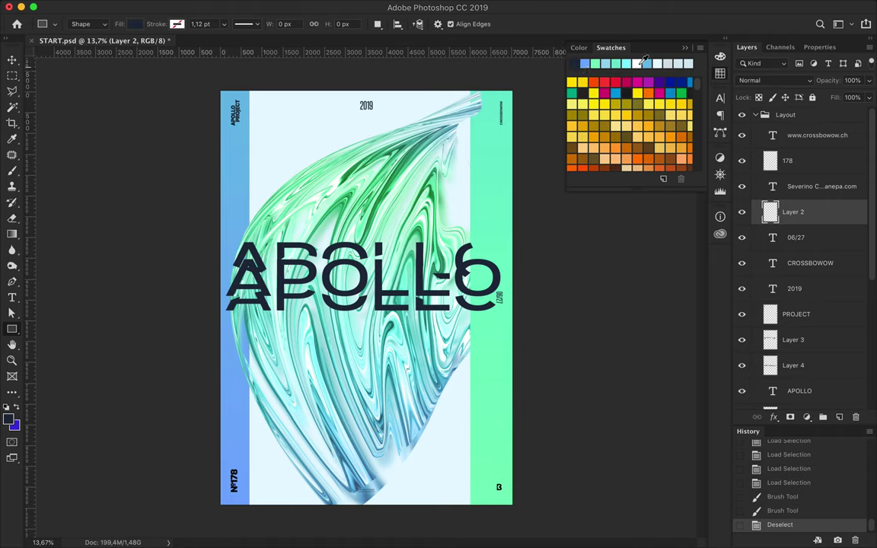
drag(277, 152, 276, 153)
drag(293, 90, 303, 186)
key(v)
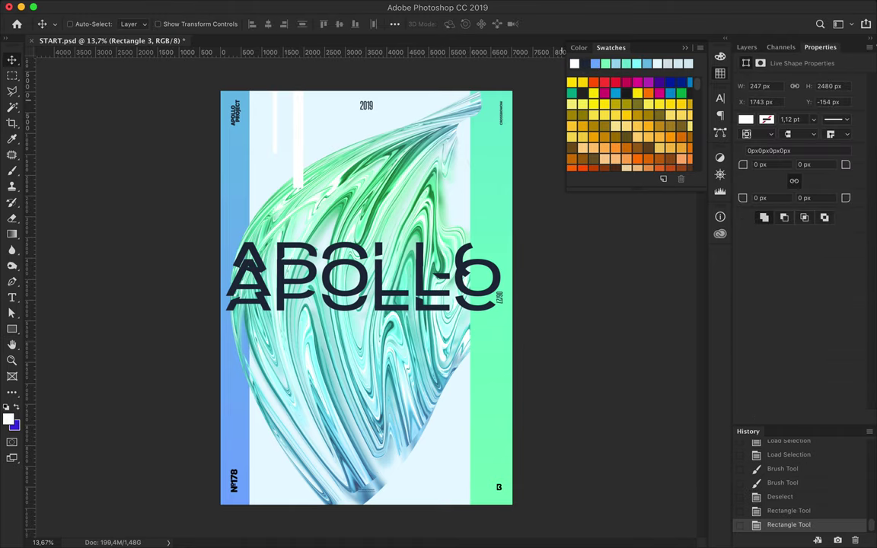
shift+click(813, 237)
key(ctrl+g)
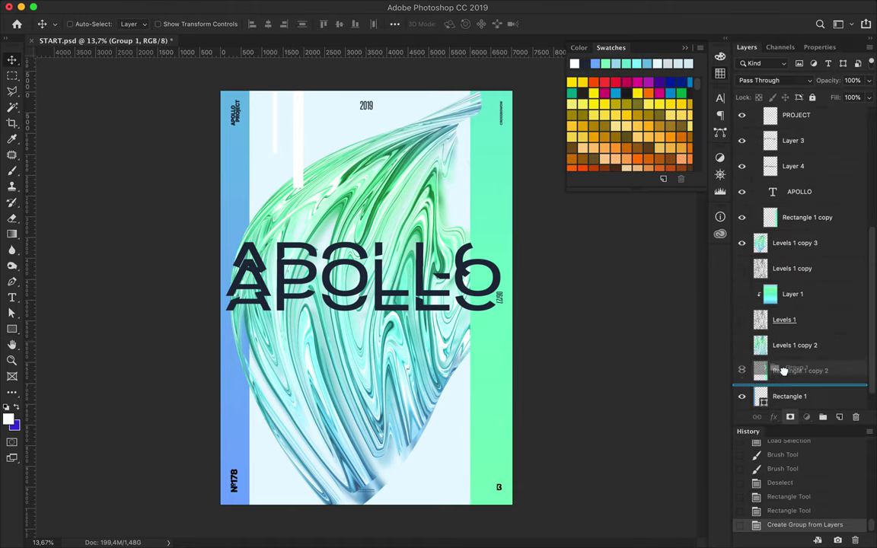
drag(792, 202, 792, 385)
- Draw many thin tall bars hanging from the top edge and rising from the bottom
key(u)
mouse_move(268, 170)
mouse_down()
mouse_move(320, 87)
mouse_move(319, 488)
mouse_up()
mouse_move(335, 85)
mouse_down()
mouse_move(346, 525)
mouse_move(364, 86)
mouse_move(355, 525)
mouse_up()
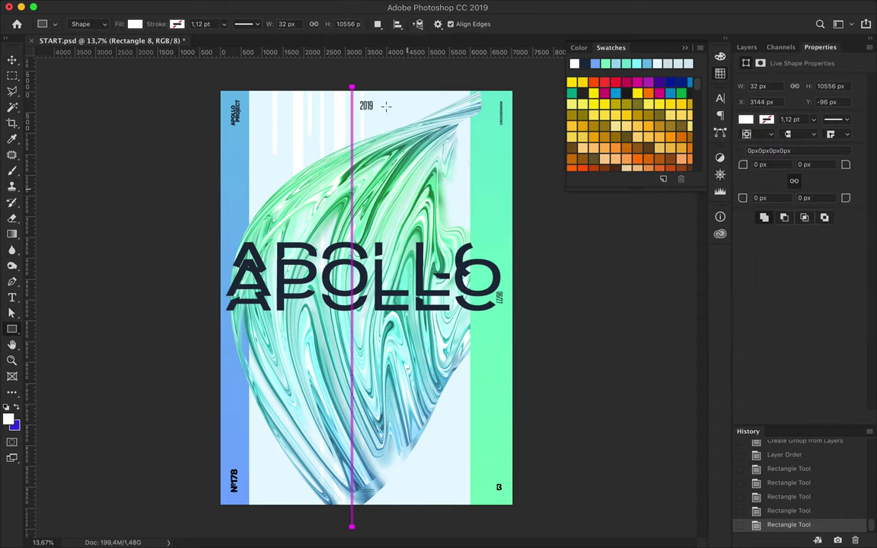
mouse_move(368, 86)
mouse_down()
mouse_move(385, 520)
mouse_move(390, 86)
mouse_move(397, 480)
mouse_up()
drag(415, 86, 418, 525)
mouse_move(449, 85)
mouse_down()
mouse_move(460, 521)
mouse_move(464, 182)
mouse_move(466, 206)
mouse_up()
drag(255, 510, 265, 415)
mouse_move(274, 431)
mouse_down()
mouse_move(283, 501)
mouse_move(301, 332)
mouse_up()
- Set the bar group's blend mode to Exclusion
key(v)
click(747, 48)
click(786, 376)
click(775, 80)
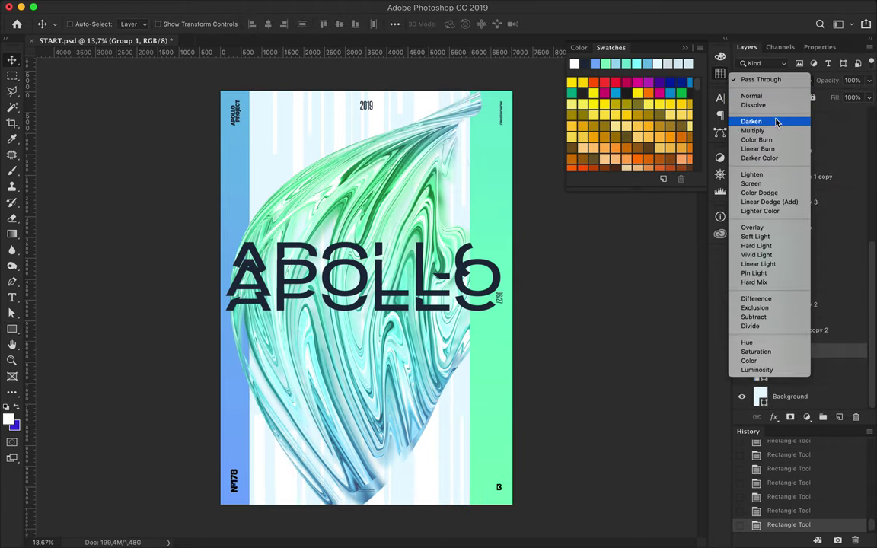
click(762, 317)
- Fill the bar shapes with dark navy, then select the 2019 text layer
key(a)
click(181, 23)
click(182, 23)
click(239, 48)
click(509, 244)
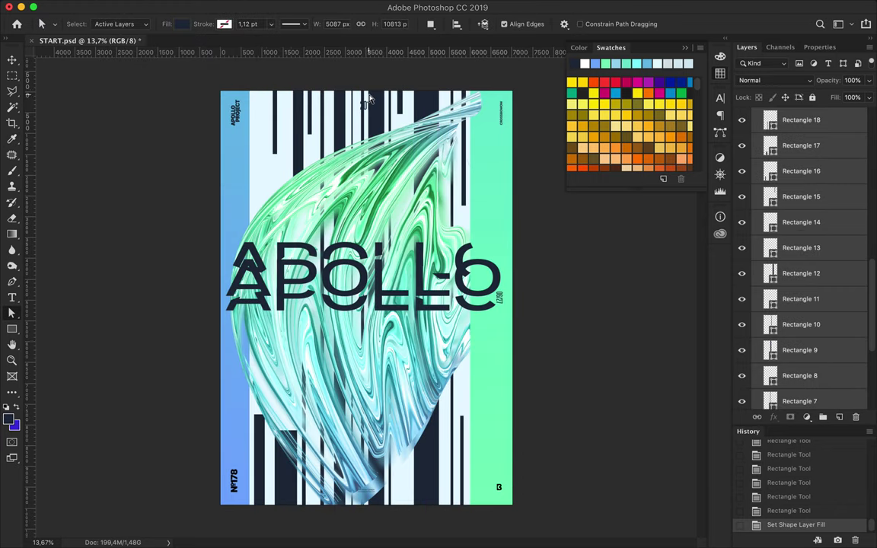
scroll(371, 99, up, 5)
scroll(371, 99, up, 3)
key(v)
click(349, 111)
- Draw a box around the 2019 label and place its layer beneath 2019
key(u)
click(133, 24)
drag(313, 92, 398, 141)
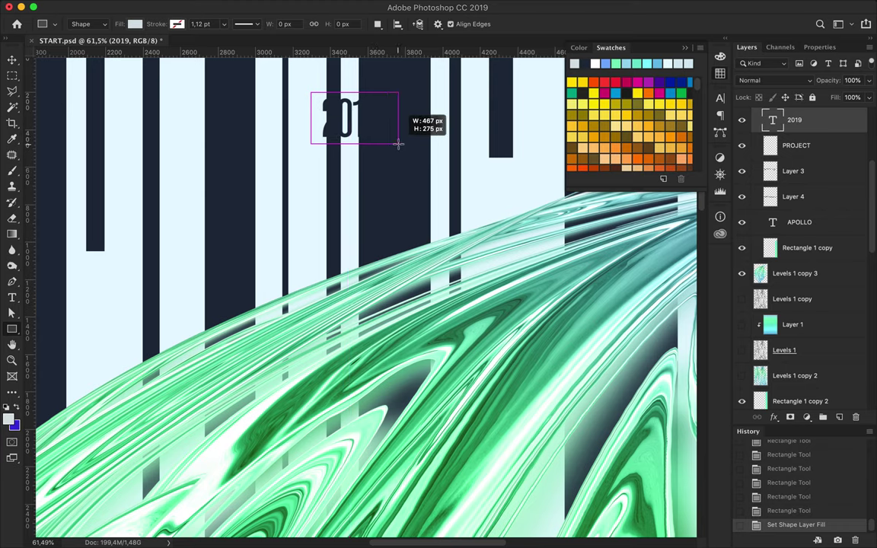
key(v)
click(747, 48)
mouse_move(801, 120)
mouse_down()
mouse_move(795, 156)
mouse_move(796, 133)
mouse_up()
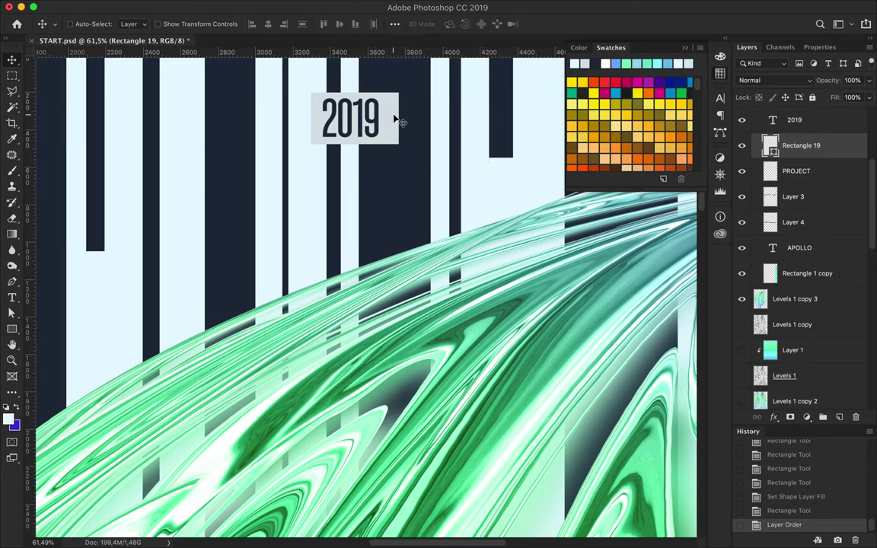
- Give the 2019 box a light fill and adjust its size
key(a)
click(181, 23)
click(229, 37)
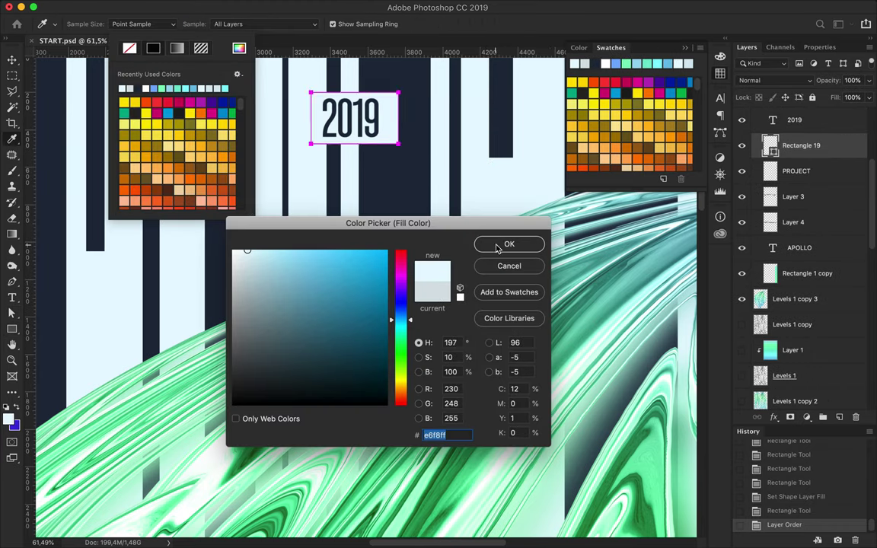
click(507, 243)
key(ctrl+t)
key(Return)
key(ctrl+0)
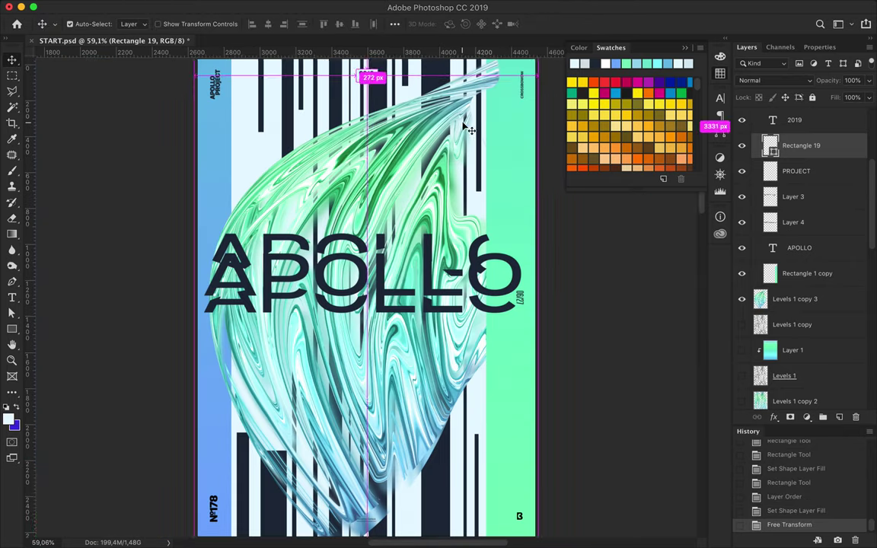
- Draw several more thin navy vertical bars along the left and middle of the poster
key(u)
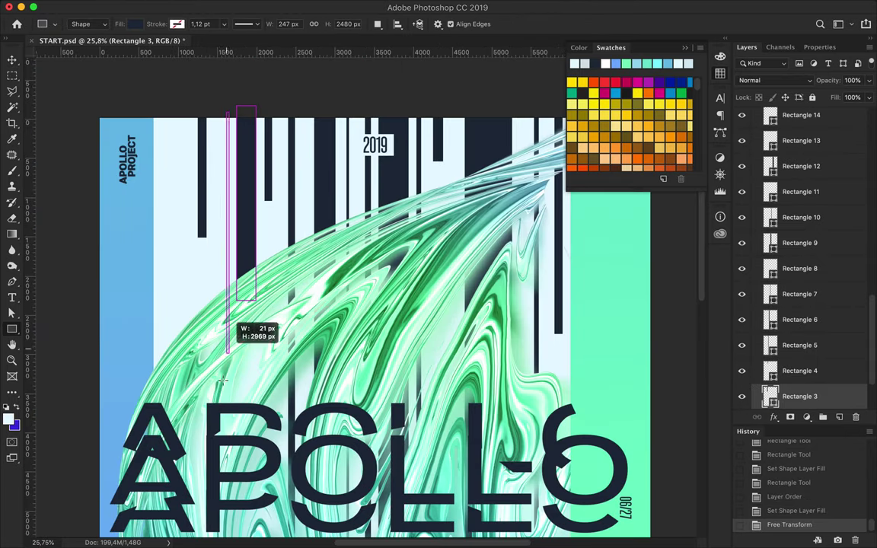
drag(227, 112, 274, 539)
drag(272, 112, 277, 347)
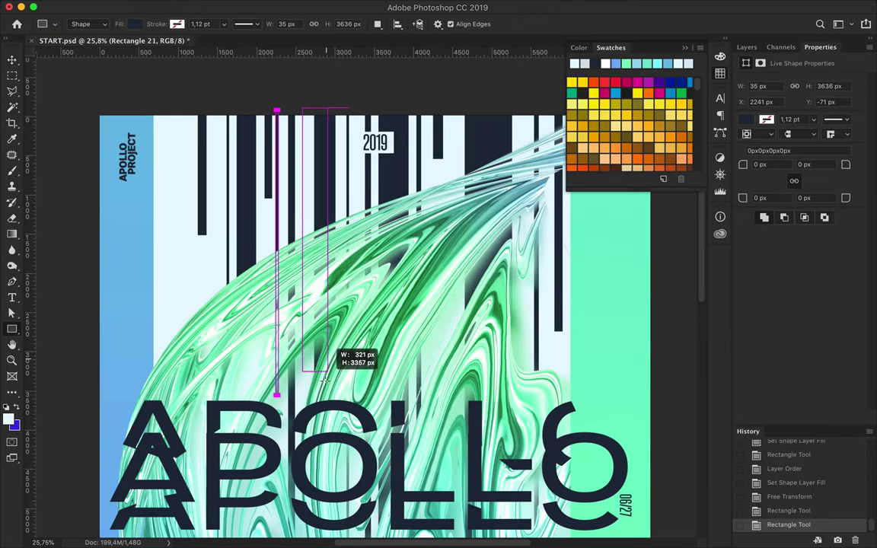
drag(301, 109, 306, 361)
drag(153, 109, 163, 335)
click(156, 109)
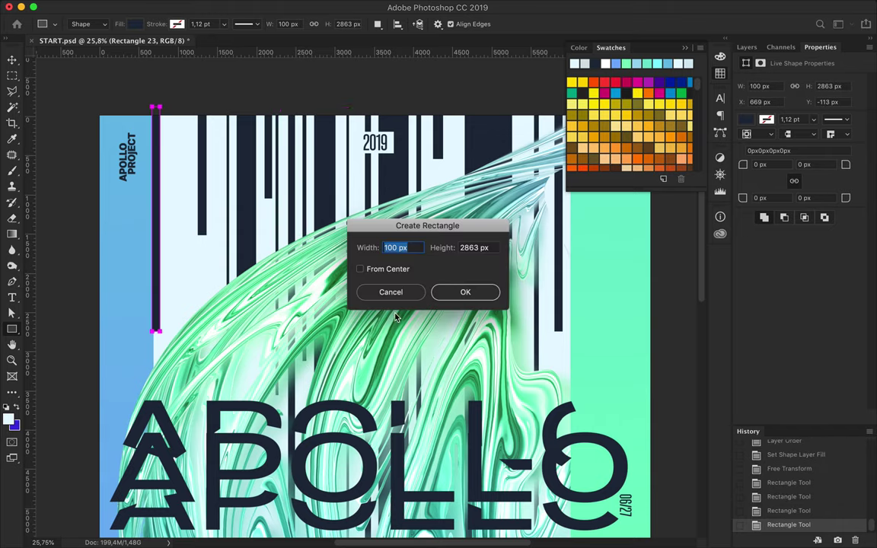
key(Return)
mouse_move(166, 110)
mouse_down()
mouse_move(180, 378)
mouse_move(197, 414)
mouse_up()
drag(452, 106, 455, 349)
- Add bars near the poster bottom and start a new line shape below the title
scroll(457, 168, down, 3)
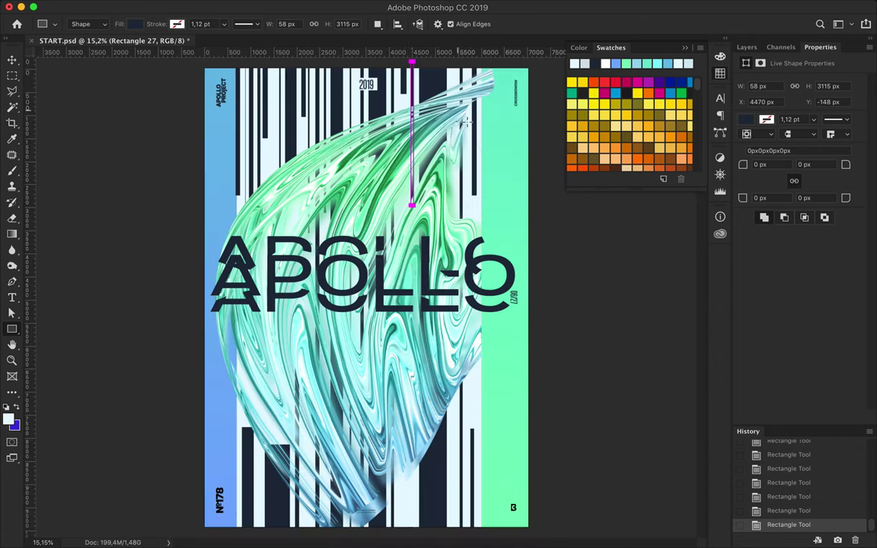
drag(415, 398, 397, 531)
drag(400, 422, 399, 424)
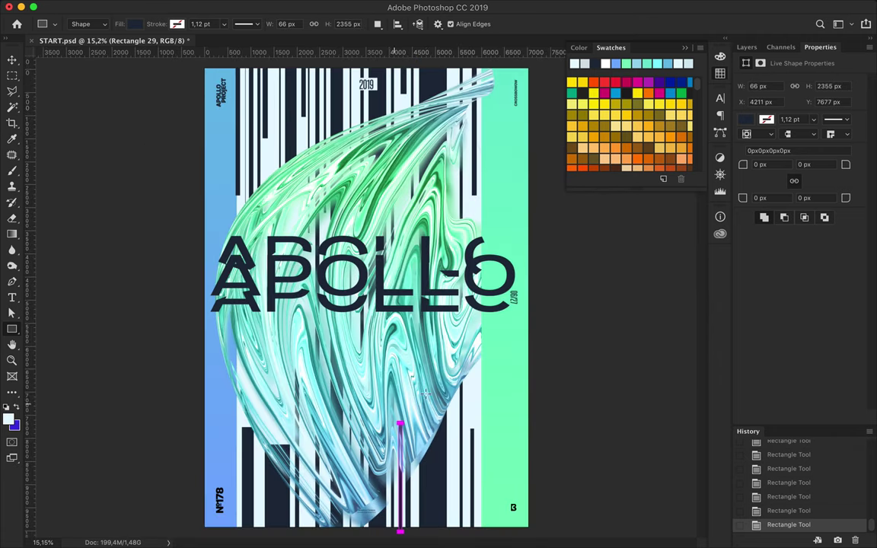
click(325, 327)
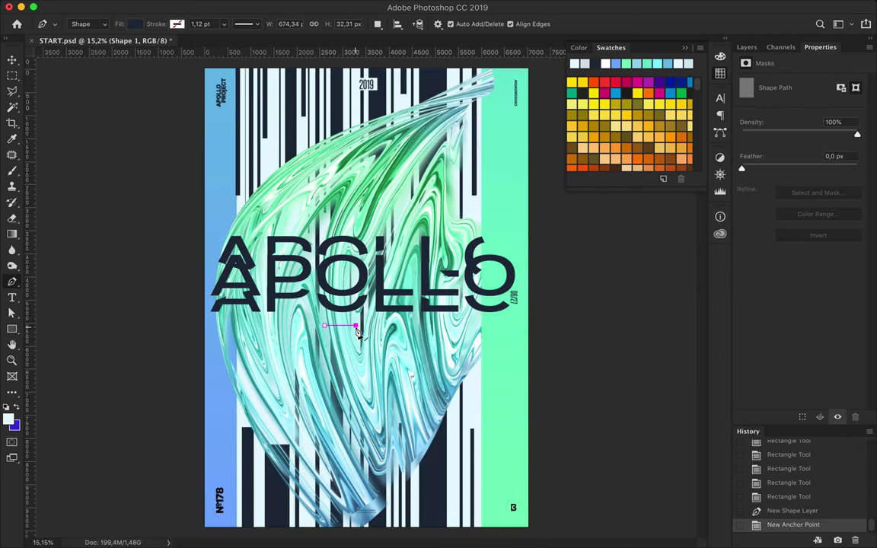
- Give the line shape no fill and a solid thick stroke
key(a)
click(224, 24)
click(171, 70)
click(181, 24)
click(115, 70)
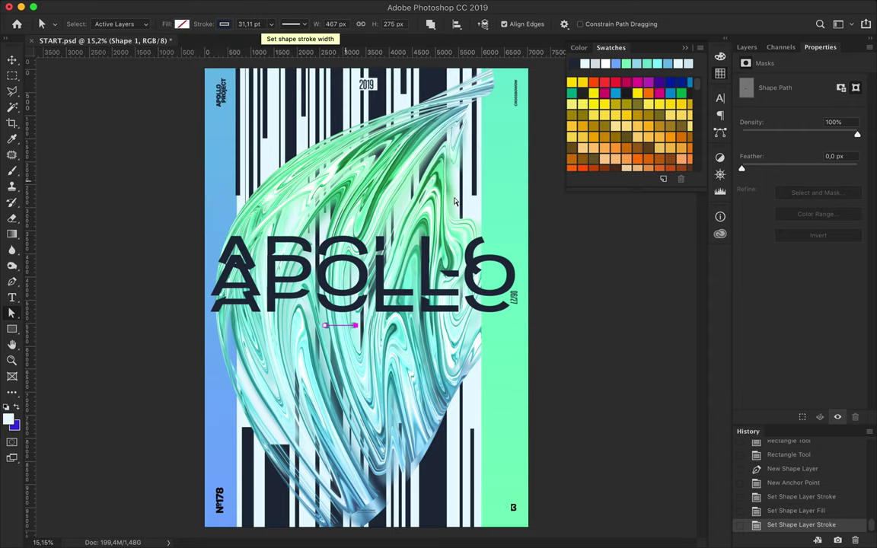
- Move the line layer above Rectangle 1 copy and place copies of it below the title
key(v)
click(747, 46)
mouse_move(796, 391)
mouse_down()
mouse_move(814, 292)
mouse_move(811, 337)
mouse_up()
drag(383, 340, 488, 320)
drag(795, 349, 796, 318)
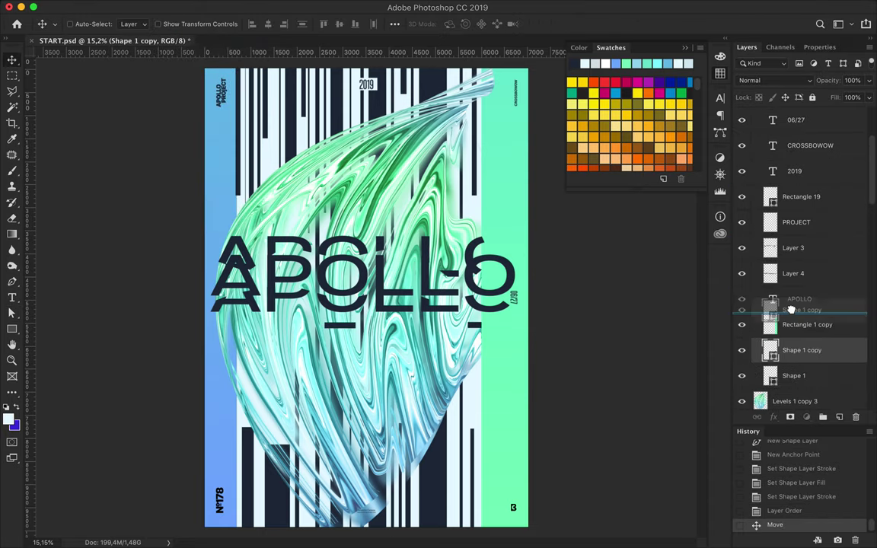
mouse_move(482, 312)
mouse_down()
mouse_move(496, 323)
mouse_move(287, 376)
mouse_move(278, 358)
mouse_move(220, 324)
mouse_move(433, 364)
mouse_up()
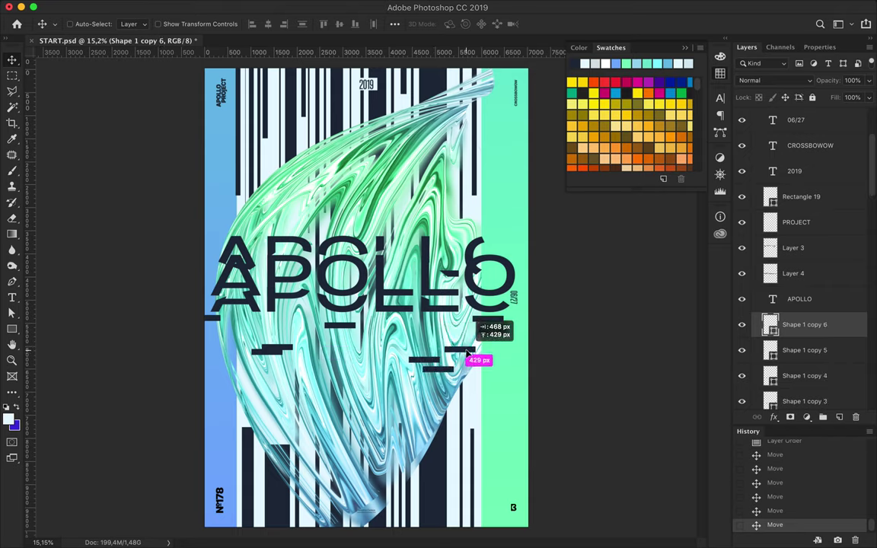
click(246, 160)
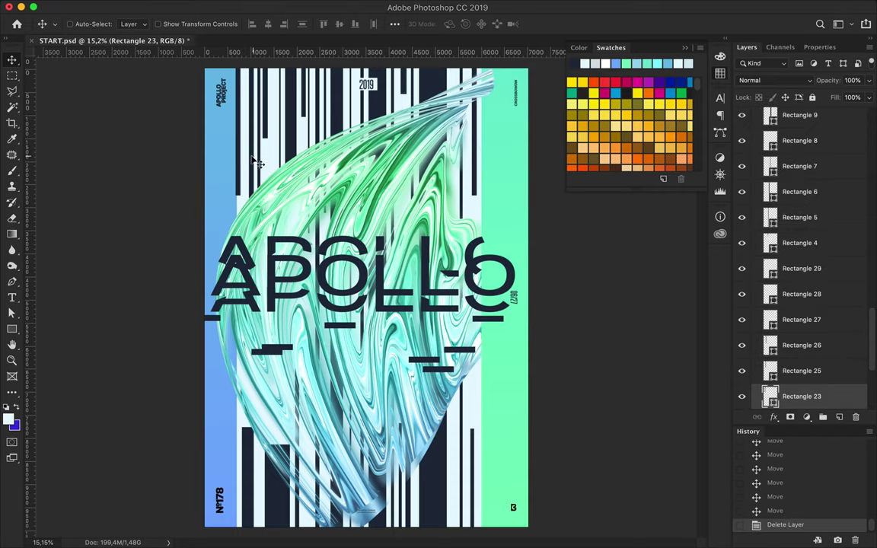
- Delete two unwanted vertical bars from the barcode
click(254, 159)
key(Delete)
click(279, 100)
key(Delete)
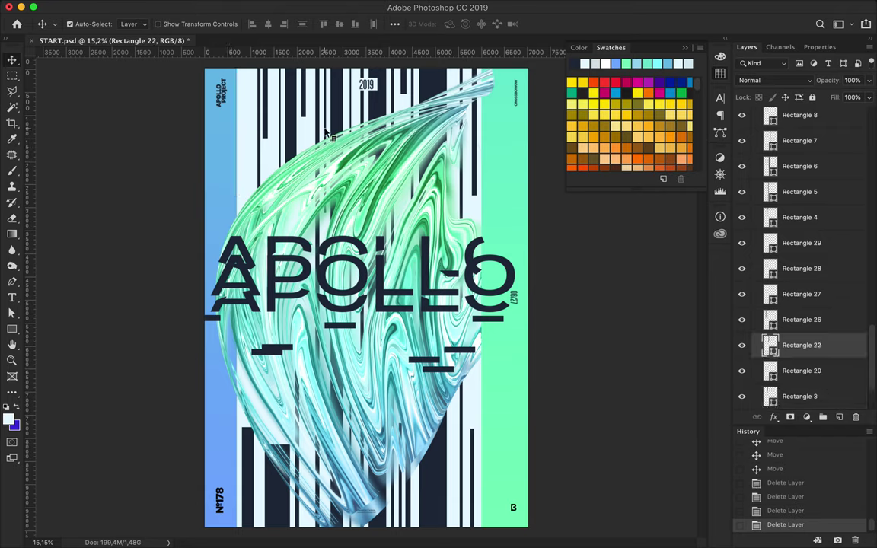
- Widen the dark bar Rectangle 12 to the right
click(453, 457)
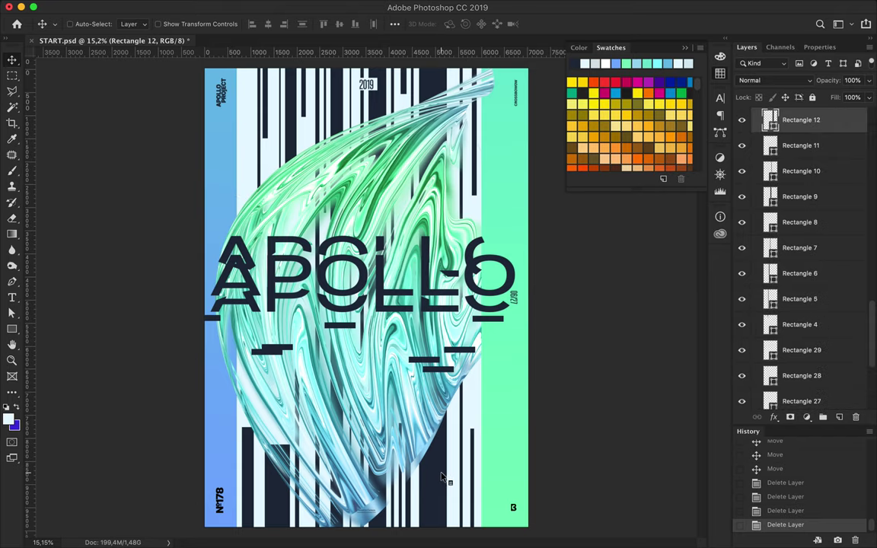
key(ctrl+t)
drag(446, 465, 460, 467)
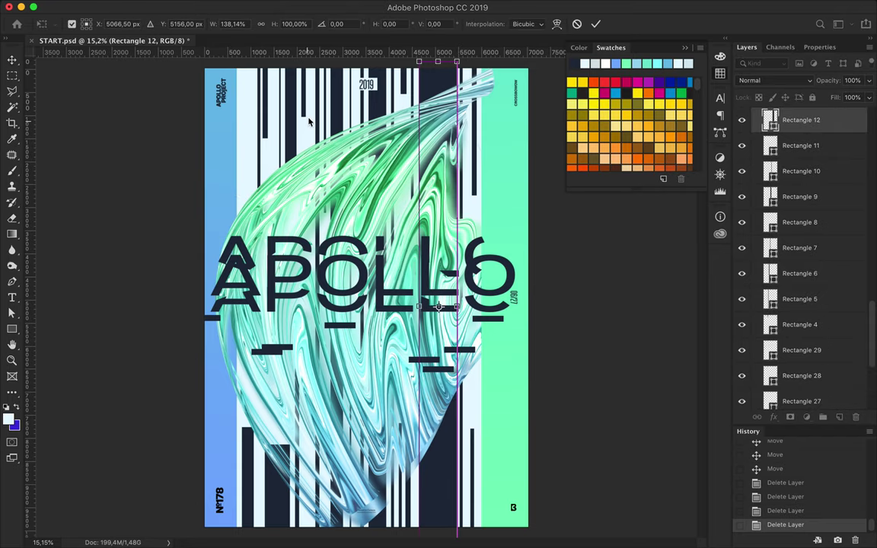
key(Return)
- Undo the accidental Background deletion and select the Rectangle 2 layer
key(Delete)
key(Delete)
key(ctrl+z)
scroll(364, 143, up, 1)
scroll(366, 290, down, 1)
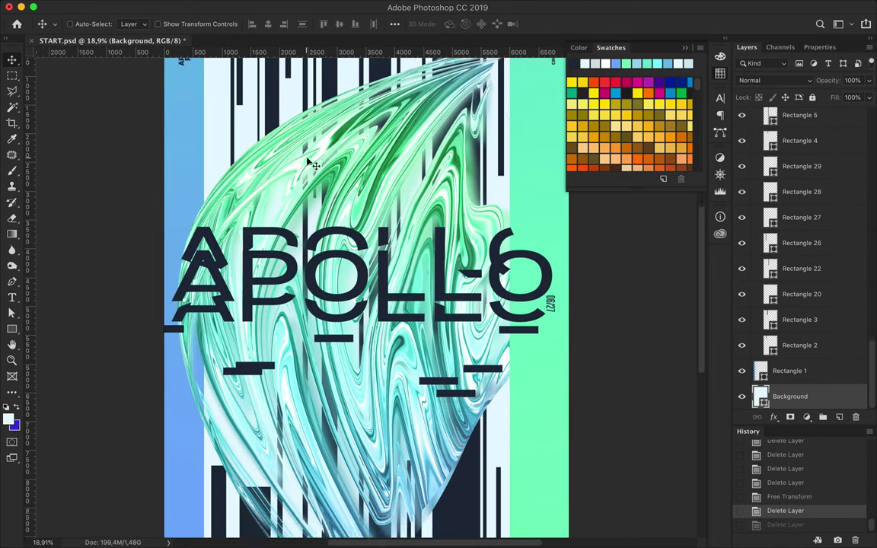
scroll(365, 290, up, 1)
click(812, 355)
scroll(811, 355, up, 5)
scroll(812, 355, up, 4)
scroll(812, 355, down, 4)
- Duplicate layers Rectangle 10 through 18 and merge the copies into one layer
scroll(809, 299, down, 4)
scroll(809, 300, up, 4)
shift+click(804, 204)
right_click(827, 274)
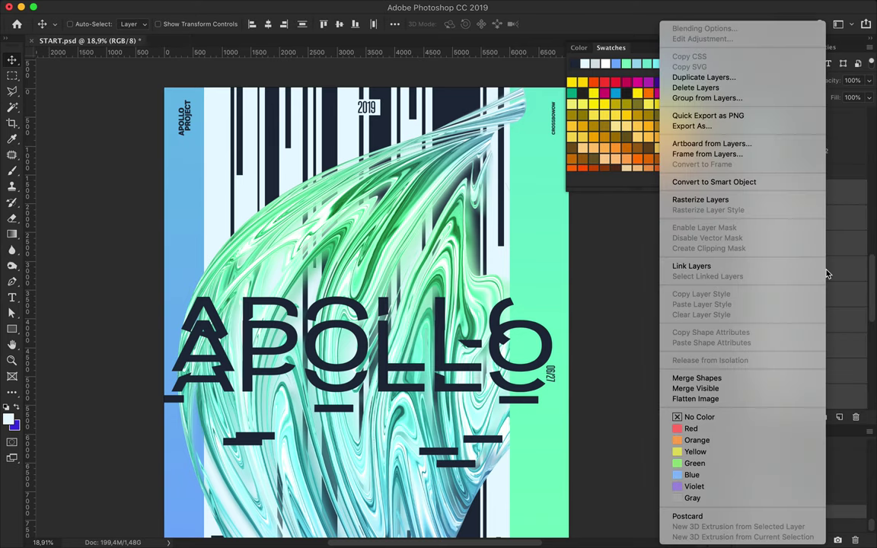
click(792, 265)
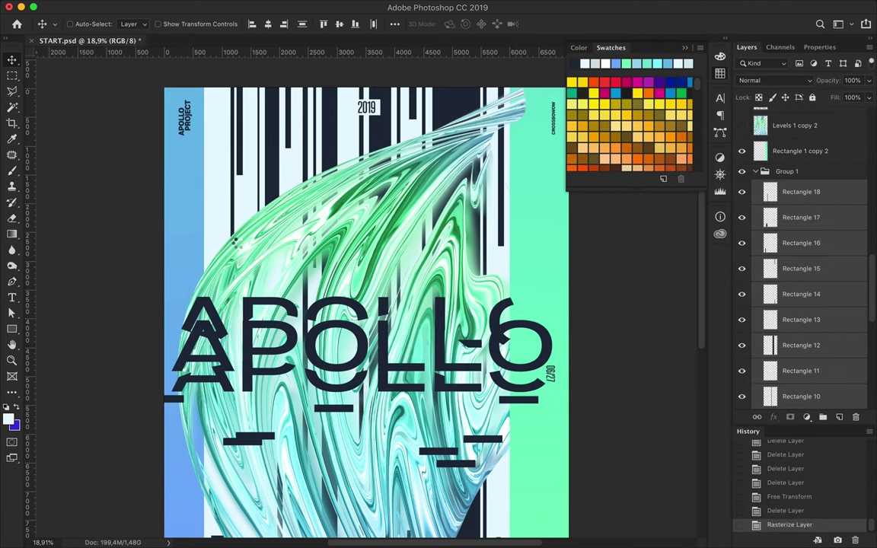
right_click(727, 175)
click(646, 78)
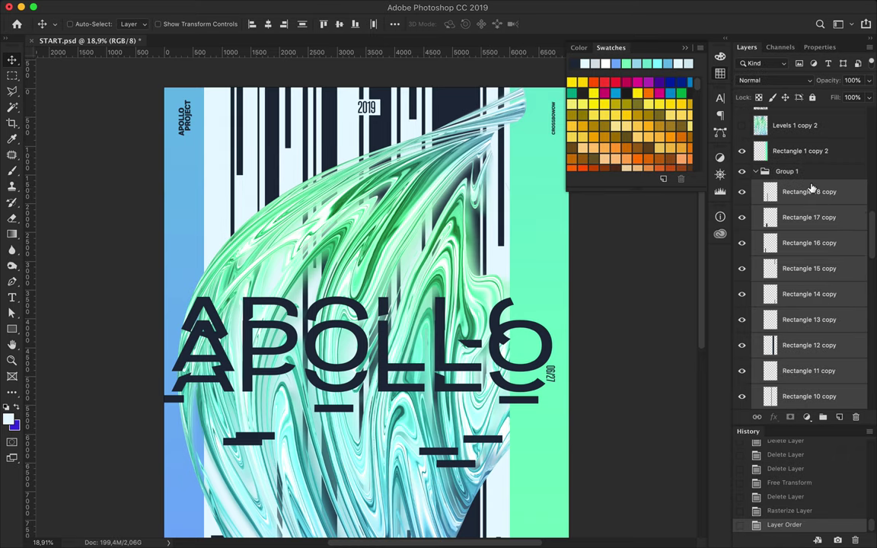
key(ctrl+e)
- Move the merged stripes layer above Group 1 and hide the original group
drag(811, 190, 761, 163)
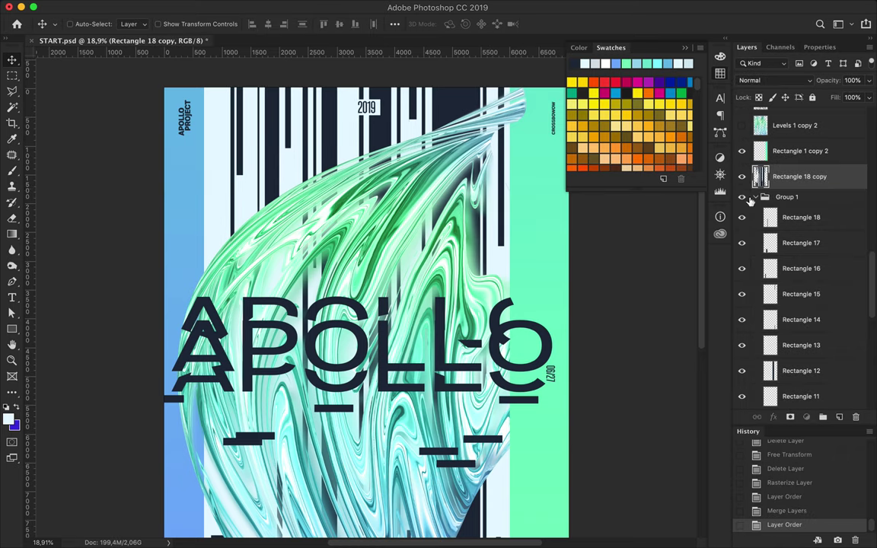
click(754, 196)
key(l)
scroll(222, 234, up, 2)
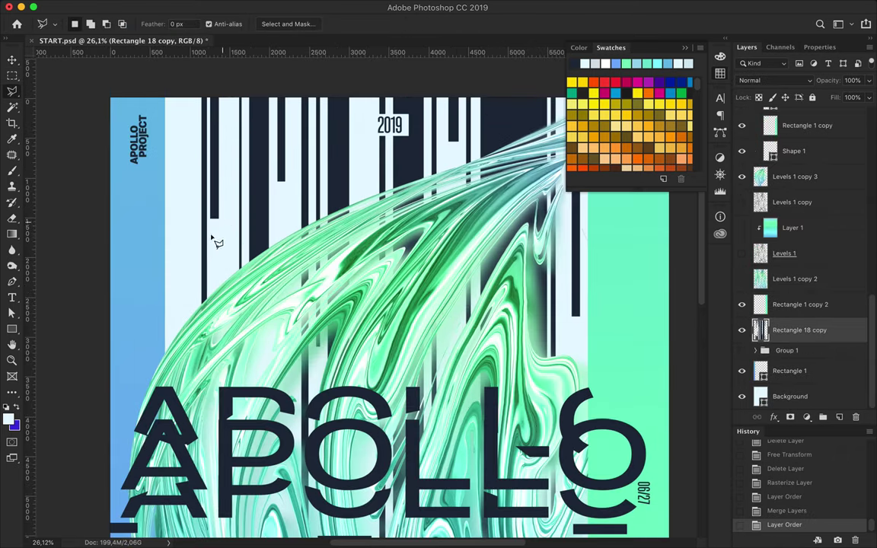
- Cut angled notches from the merged stripes along the swirl's upper edge
click(257, 387)
scroll(257, 386, down, 3)
scroll(215, 297, up, 3)
key(Delete)
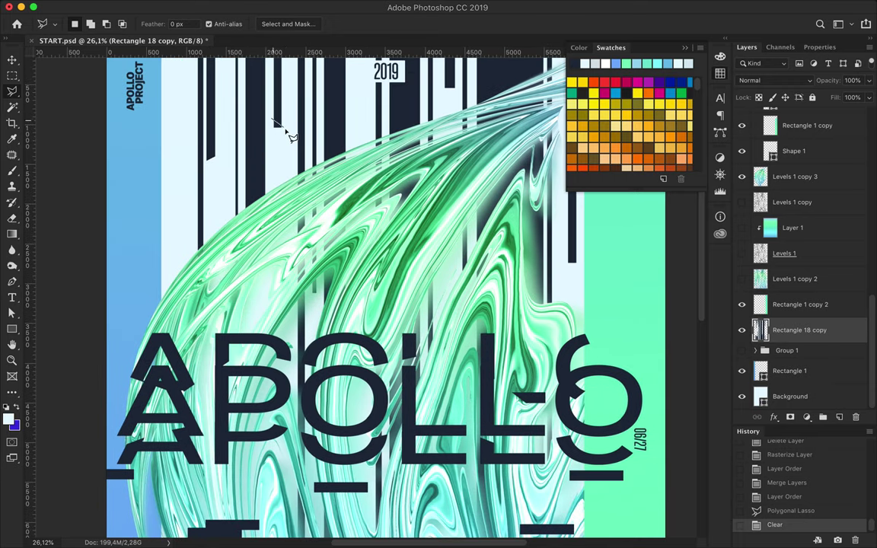
scroll(329, 156, down, 3)
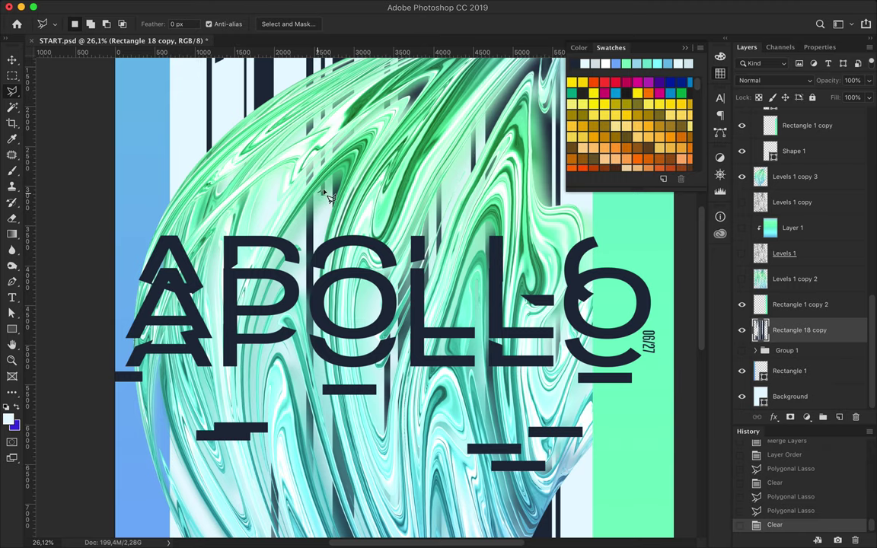
key(Delete)
scroll(323, 205, up, 3)
scroll(371, 131, up, 2)
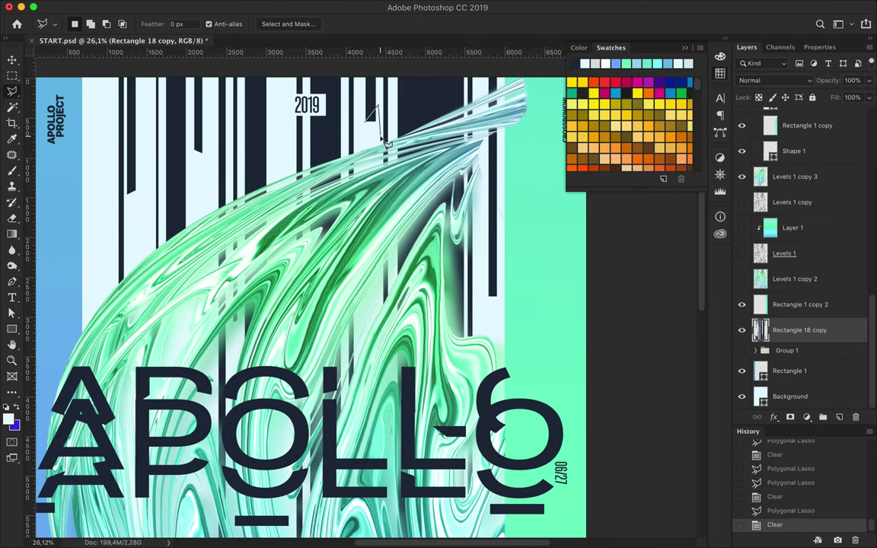
key(Delete)
scroll(371, 134, down, 2)
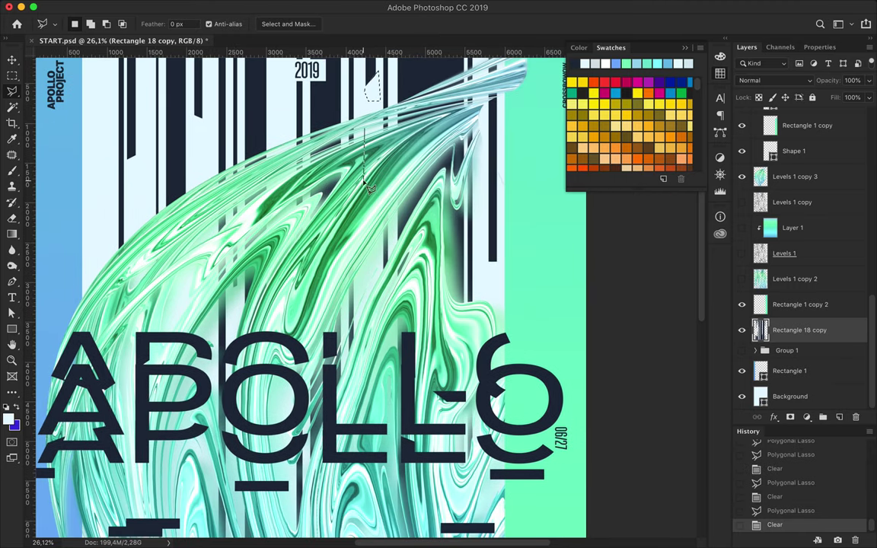
scroll(375, 155, up, 3)
- Select and erase the lower stripe pieces overlapping the swirl
click(373, 154)
scroll(373, 153, up, 2)
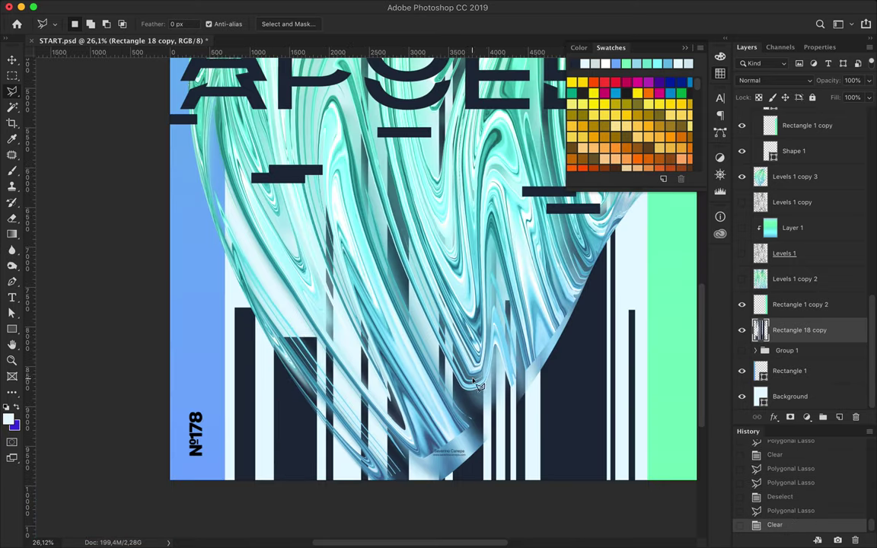
click(238, 303)
key(Delete)
scroll(356, 303, right, 3)
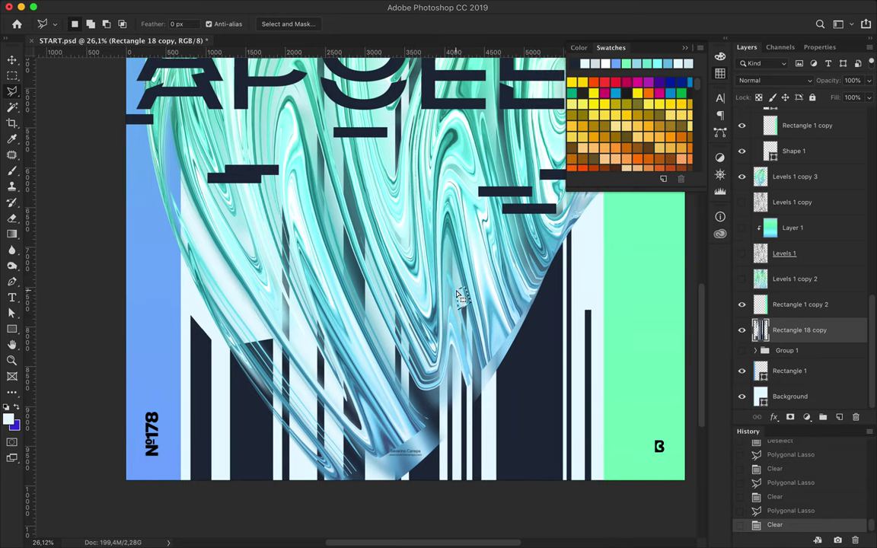
scroll(587, 284, up, 5)
scroll(587, 284, up, 5)
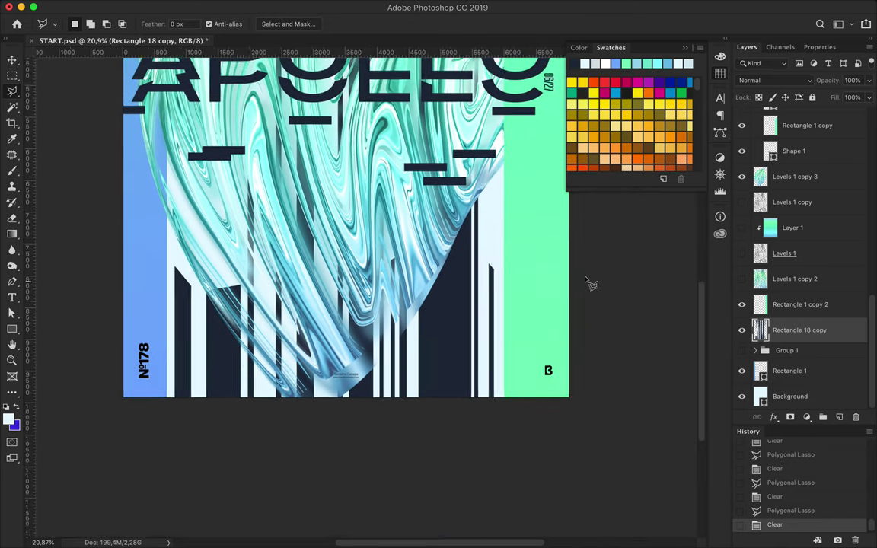
scroll(587, 284, up, 5)
key(v)
alt+scroll(599, 288, down, 3)
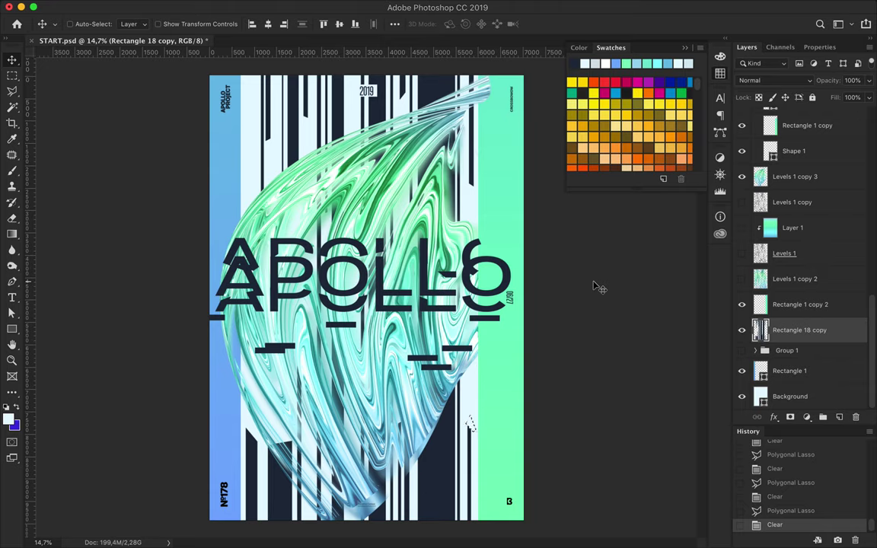
- Centre the APOLLO title horizontally on the poster
key(alt+period)
click(394, 24)
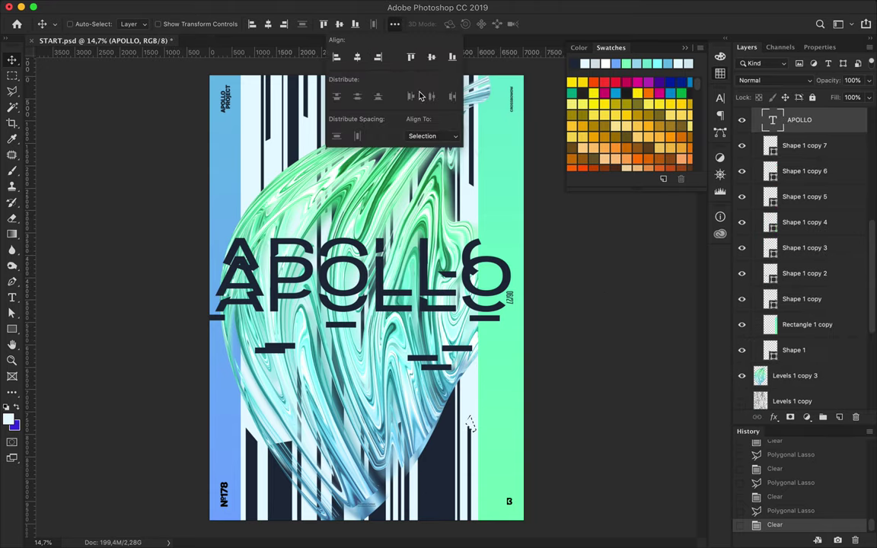
click(358, 57)
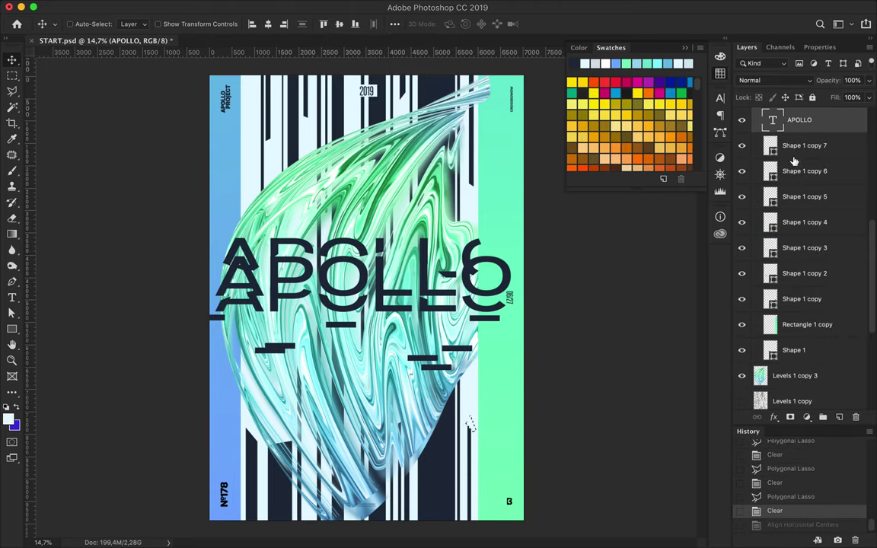
- Rasterize the APOLLO type layer and save the document
click(255, 5)
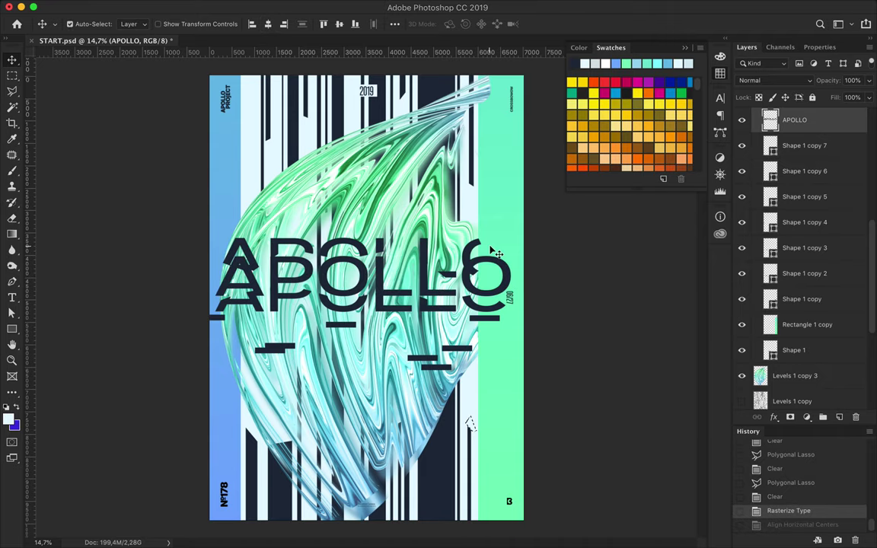
key(ctrl+t)
click(528, 190)
click(291, 378)
key(l)
key(ctrl+s)
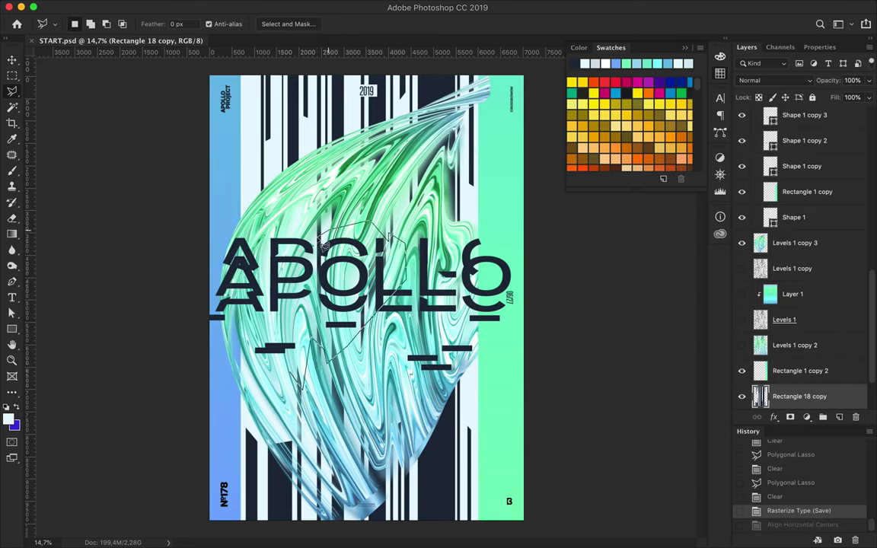
- Erase the navy stripe sections overlapping the swirl's right edge using Polygonal Lasso selections
click(284, 279)
key(Delete)
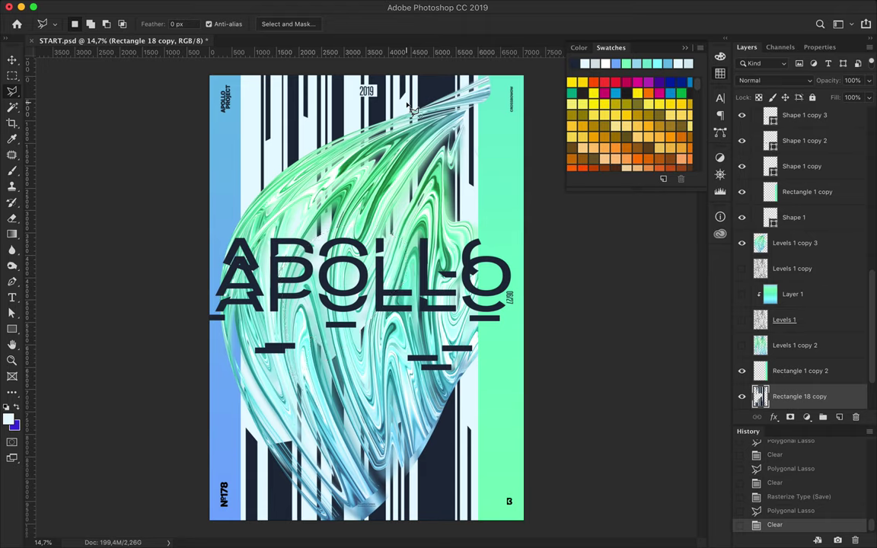
double_click(421, 194)
key(Delete)
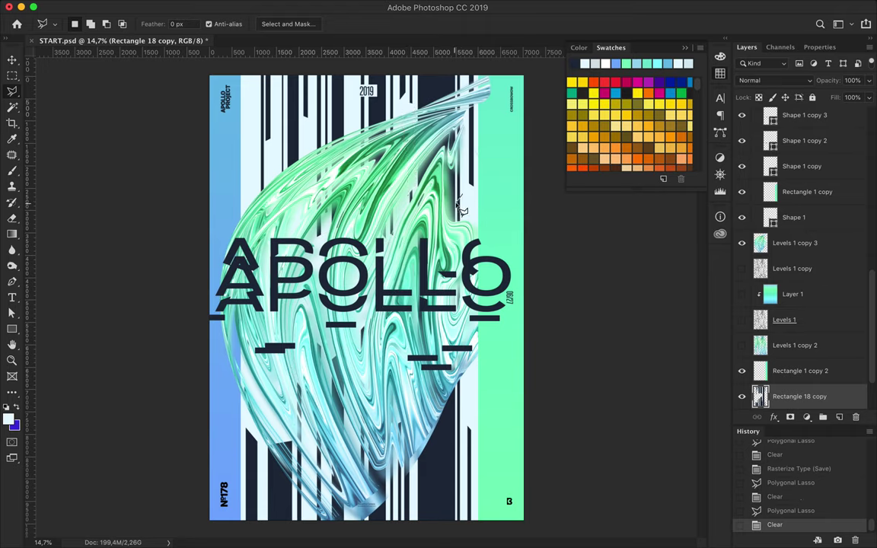
click(415, 180)
click(467, 338)
click(399, 338)
click(415, 180)
key(Delete)
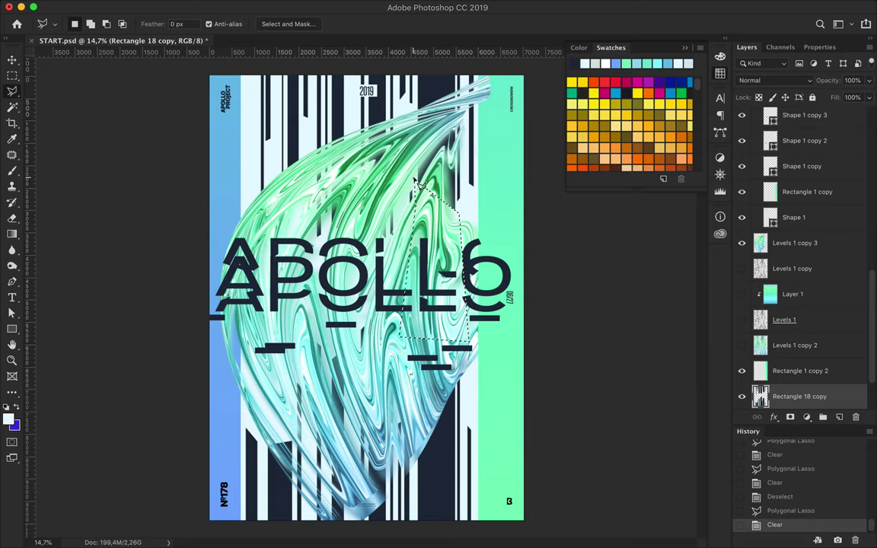
- Deselect, then Alt-drag a copy of the navy dash down below APOLLO's right side
key(v)
key(m)
key(ctrl+d)
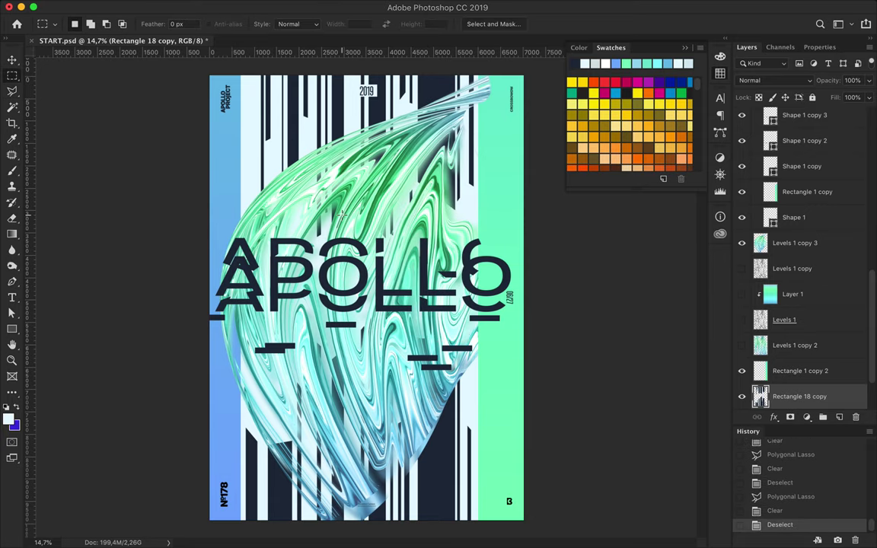
key(v)
alt+drag(434, 354, 435, 383)
scroll(411, 406, up, 2)
key(Down)
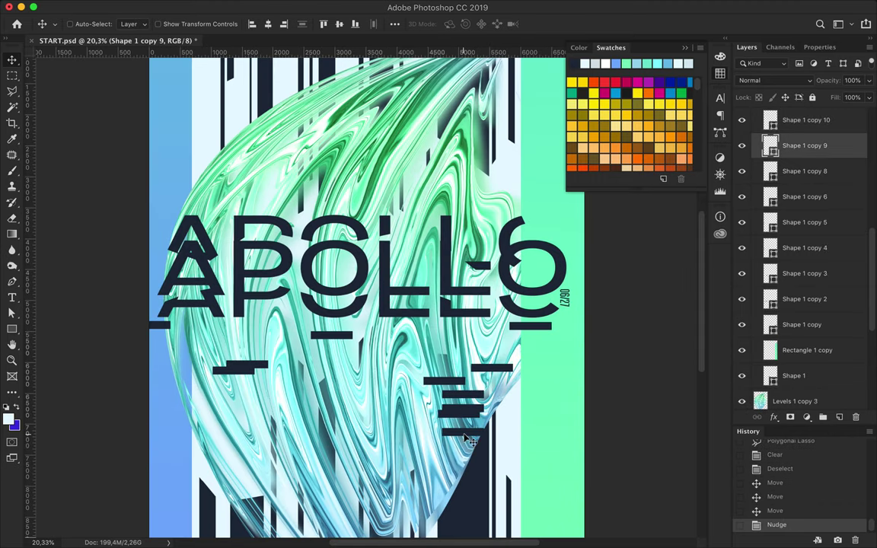
scroll(467, 404, down, 1)
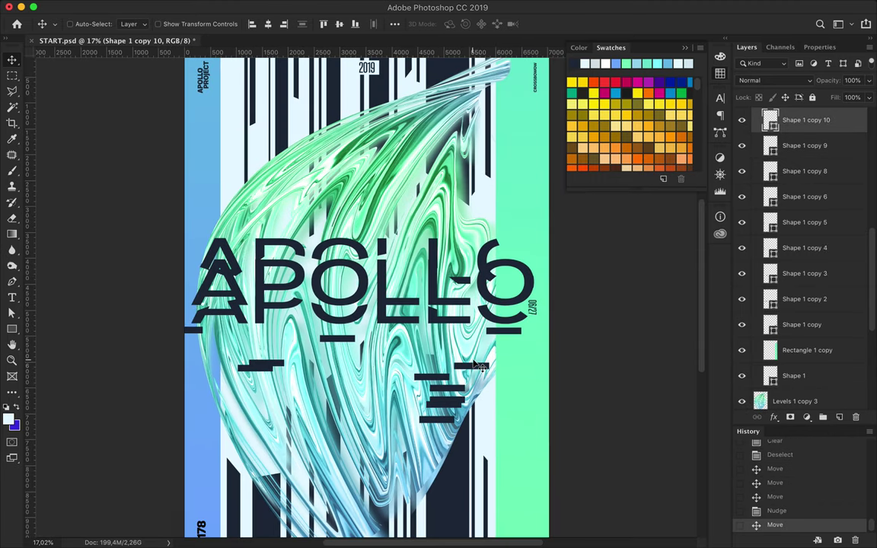
click(290, 179)
click(792, 371)
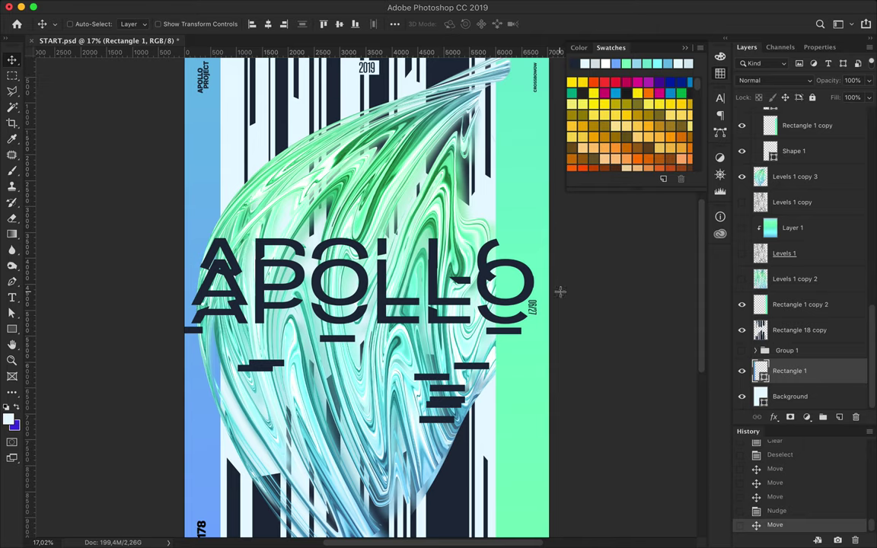
- Draw an ellipse near the poster's top-left and scale it to 345 px
key(u)
click(135, 24)
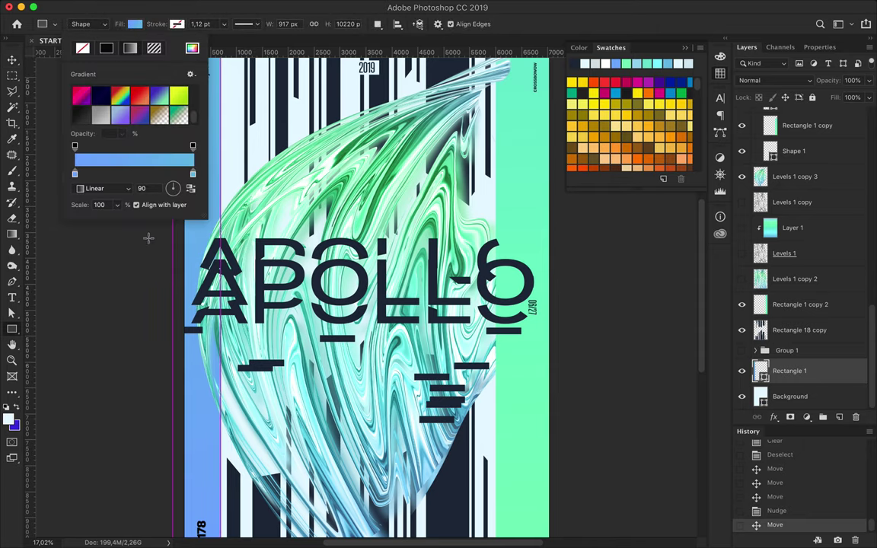
double_click(193, 174)
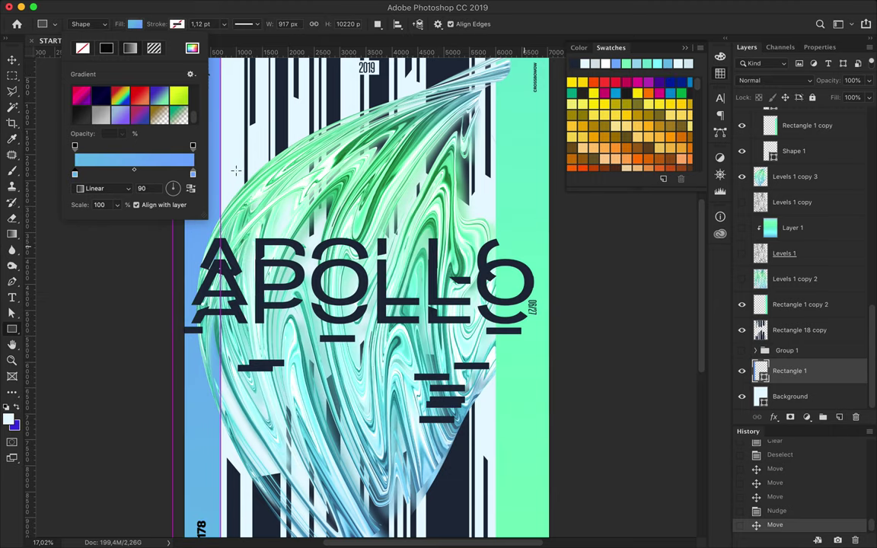
right_click(11, 329)
click(64, 353)
mouse_move(189, 151)
mouse_down()
mouse_move(226, 188)
mouse_move(248, 178)
mouse_move(229, 122)
mouse_move(208, 164)
mouse_move(217, 174)
mouse_move(203, 188)
mouse_move(244, 192)
mouse_move(216, 141)
mouse_move(226, 182)
mouse_up()
key(v)
key(ctrl+t)
key(Return)
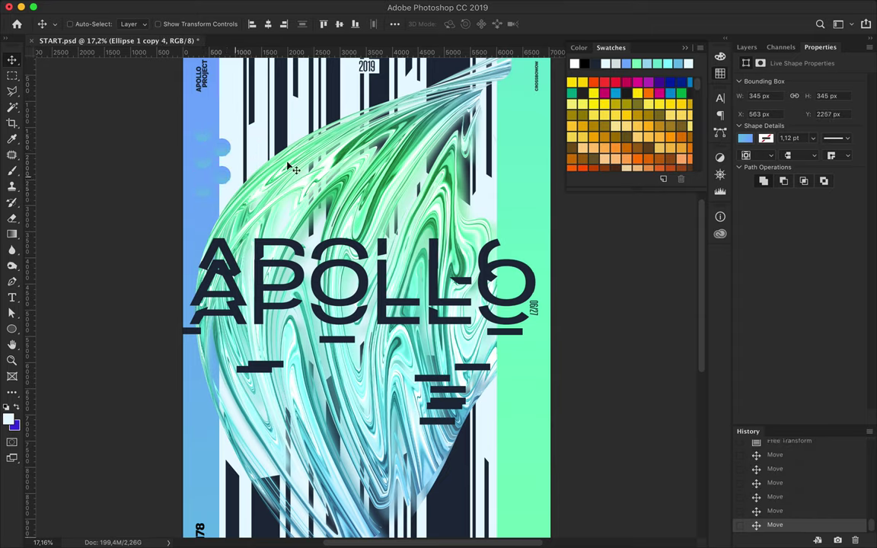
- Select the green right-hand strip layer and sample its colour for the next circle
click(537, 198)
key(i)
key(a)
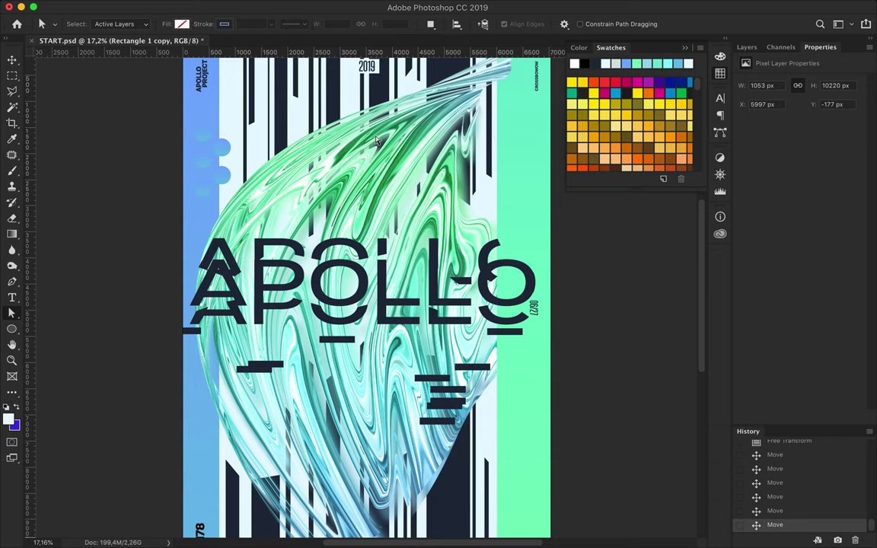
key(F7)
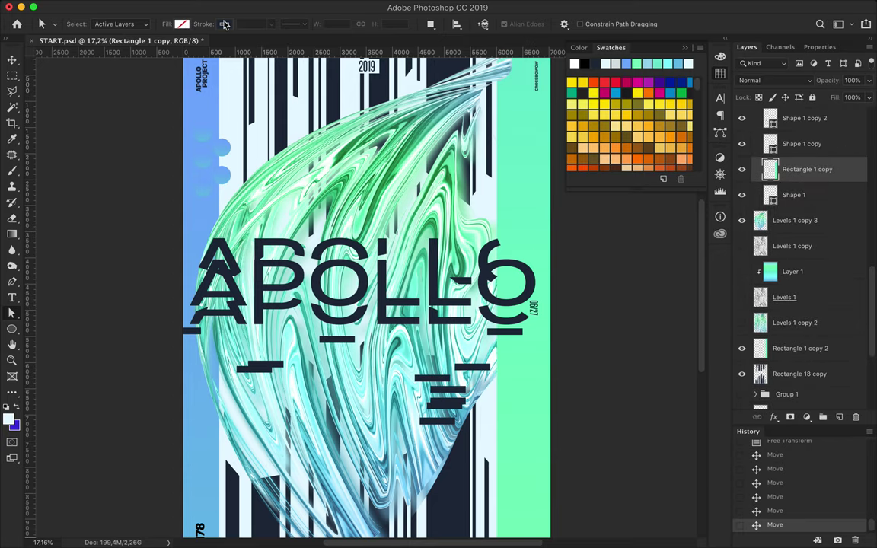
key(u)
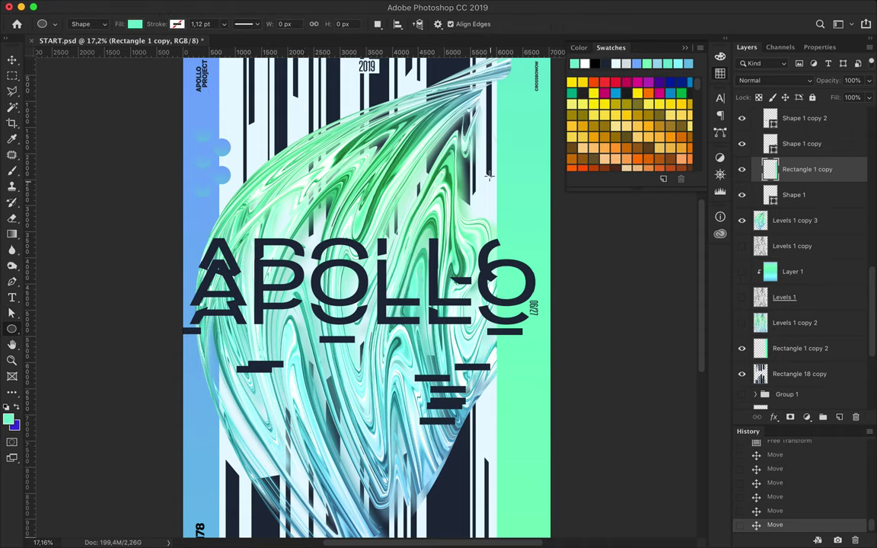
- Draw a small green circle by the right strip and enlarge it to 321 px
drag(488, 179, 503, 195)
key(a)
click(181, 24)
click(177, 48)
key(Escape)
key(ctrl+t)
mouse_move(438, 179)
mouse_down()
mouse_move(479, 196)
mouse_move(478, 145)
mouse_move(478, 284)
mouse_move(499, 304)
mouse_move(509, 415)
mouse_move(475, 388)
mouse_move(478, 351)
mouse_up()
key(Return)
- Alt-drag a copy of the green circle higher up the right strip
scroll(478, 376, down, 5)
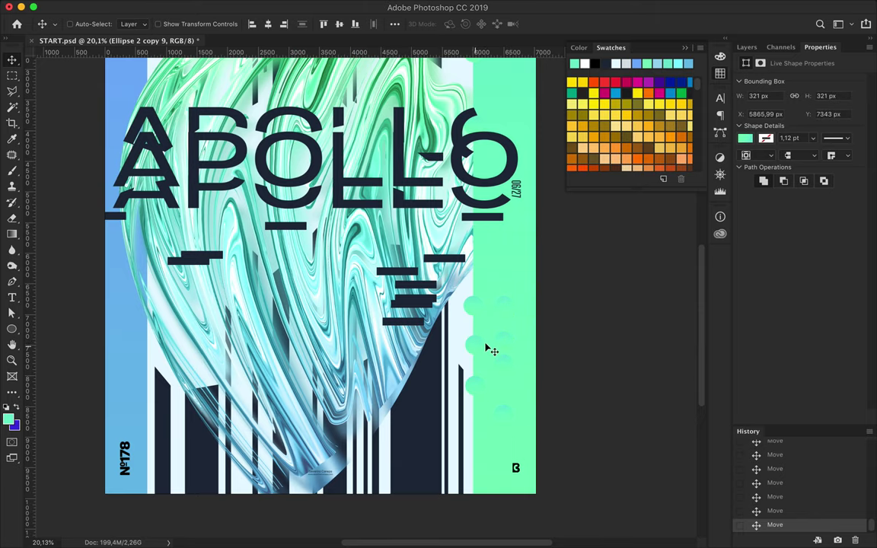
scroll(490, 349, down, 3)
click(491, 198)
drag(489, 197, 509, 121)
scroll(525, 244, down, 1)
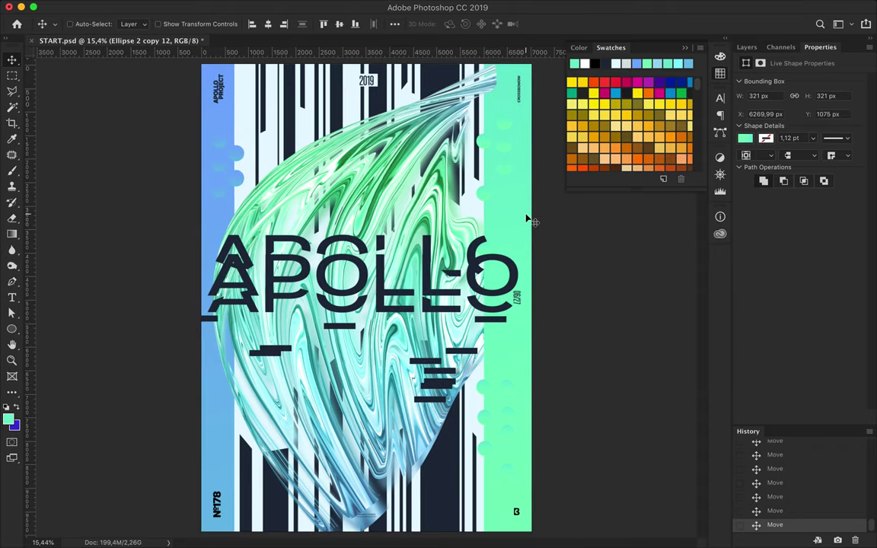
- With Rectangle 1 selected, draw thin bars at the top-left and down the left strip
ctrl+click(255, 113)
key(u)
mouse_move(229, 61)
mouse_down()
mouse_move(251, 76)
mouse_move(241, 125)
mouse_up()
key(Delete)
drag(230, 183, 240, 200)
- Draw another bar further down the left strip and fill it light blue
mouse_move(230, 362)
mouse_down()
mouse_move(240, 403)
mouse_move(237, 543)
mouse_up()
key(a)
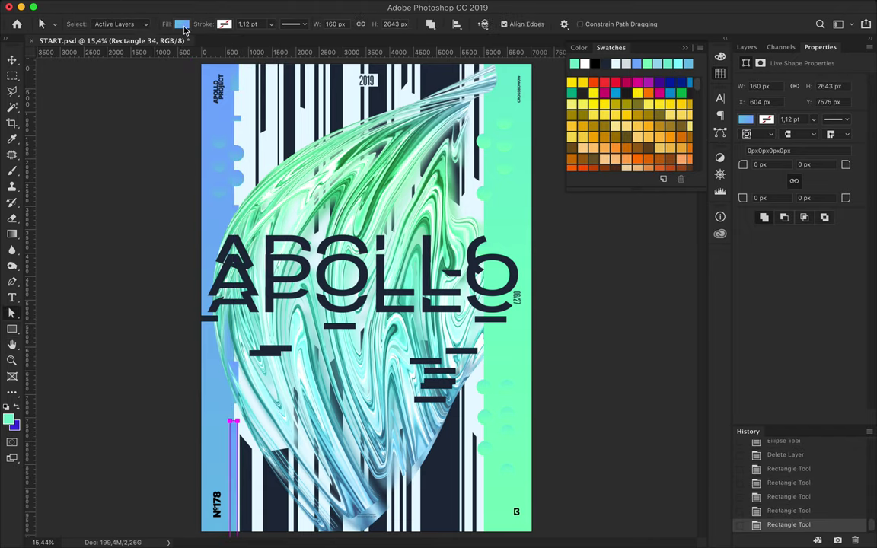
click(181, 24)
click(153, 48)
click(217, 381)
- Select another left-strip bar and give it a light blue fill
key(v)
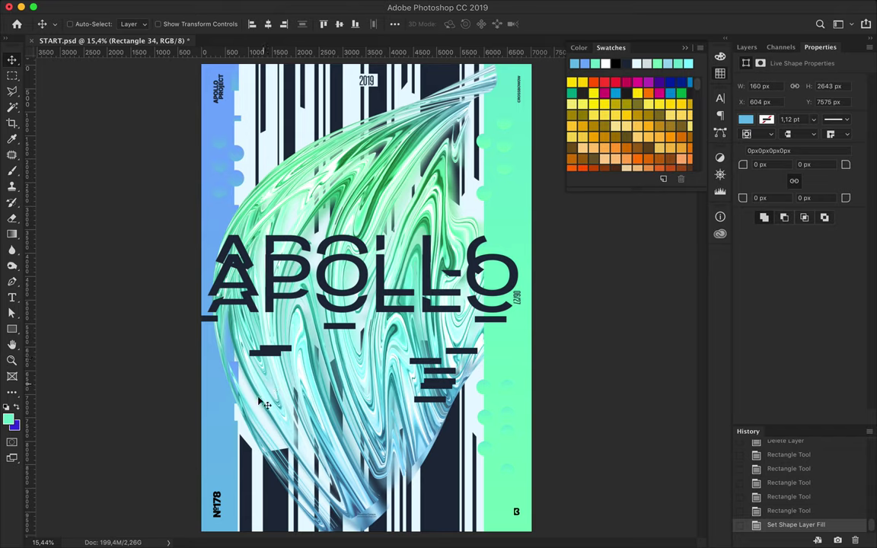
key(a)
key(v)
key(ctrl+alt+a)
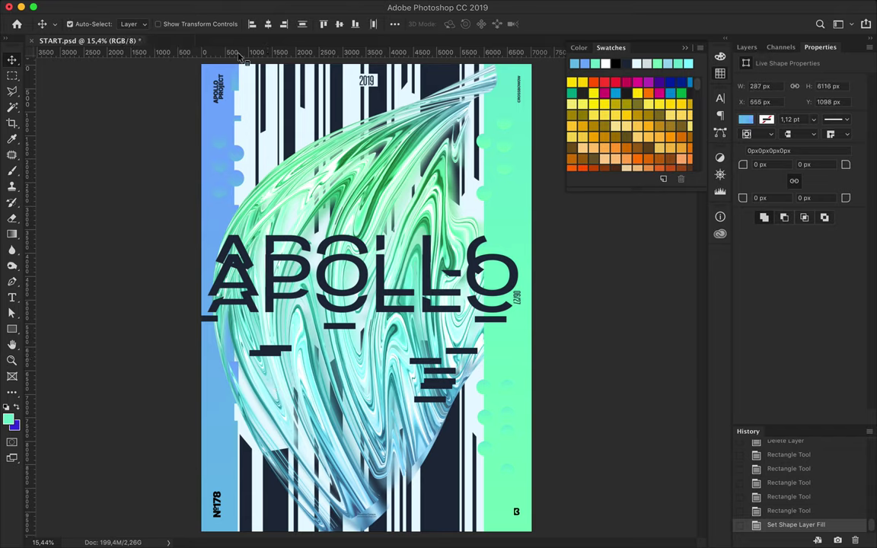
key(a)
click(181, 24)
click(211, 342)
- Fill two more left-strip bars with lighter blue swatches
key(v)
key(a)
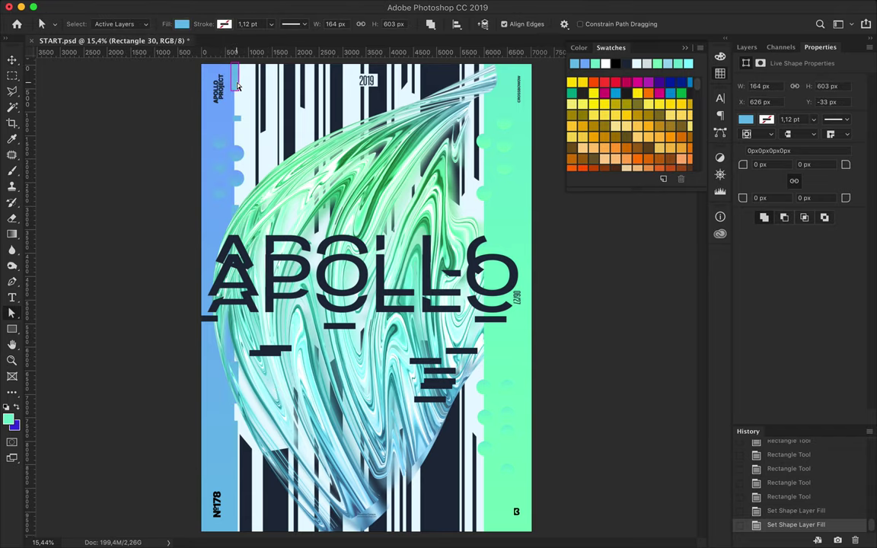
click(181, 23)
click(217, 366)
key(v)
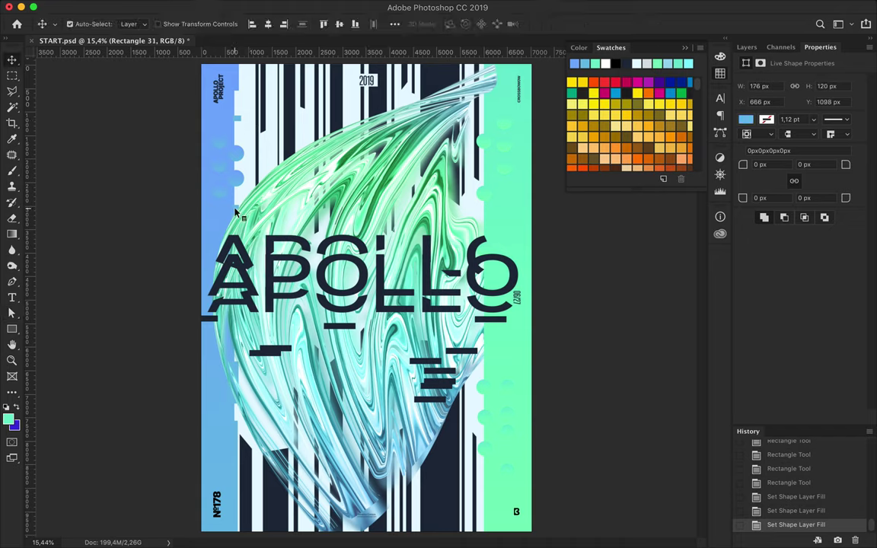
key(a)
click(181, 24)
double_click(126, 87)
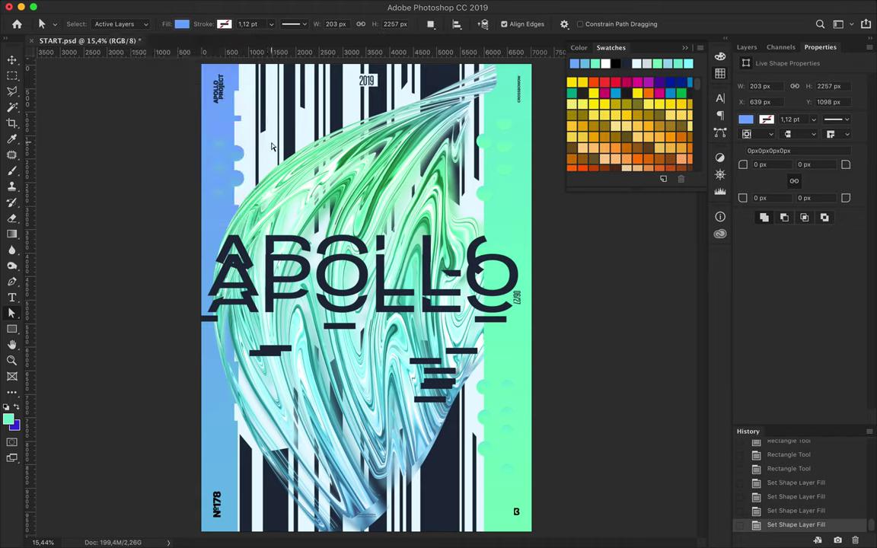
- Select Rectangle 33 and apply a blue swatch fill to it
key(v)
click(232, 381)
key(a)
click(182, 24)
double_click(126, 88)
key(v)
key(a)
click(181, 24)
double_click(127, 88)
- Widen Rectangle 33 to 514 px with Free Transform
scroll(248, 381, up, 3)
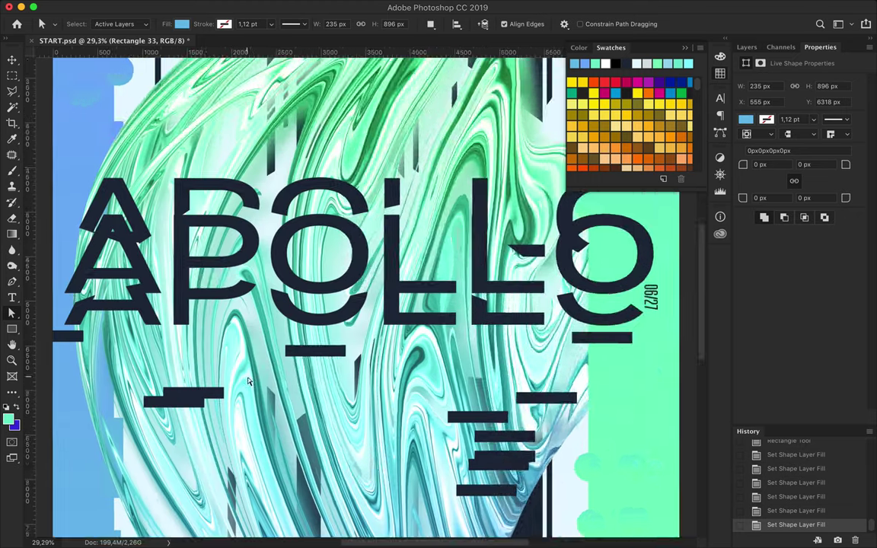
scroll(247, 380, up, 2)
scroll(248, 381, down, 5)
key(v)
key(ctrl+t)
drag(231, 345, 264, 345)
key(Return)
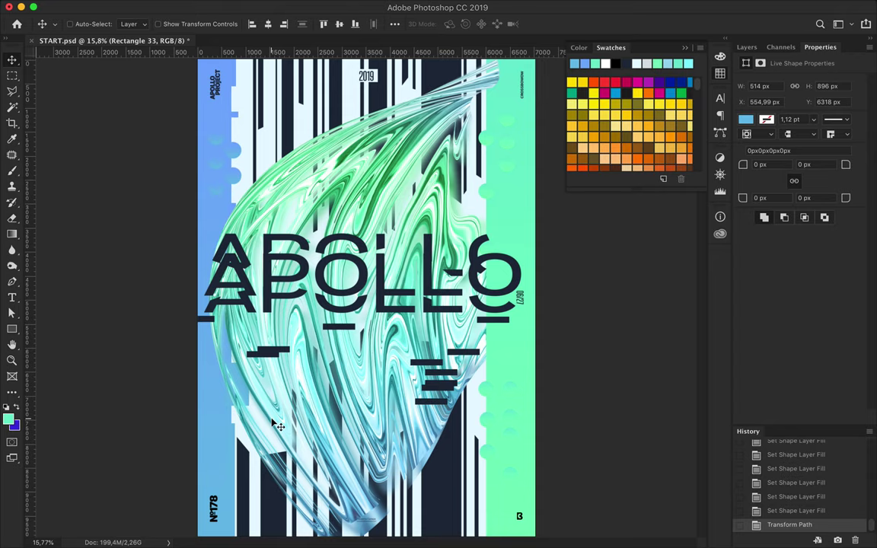
- Move the small Rectangle 31 block up the left strip and resize it to 348 × 320 px
click(221, 190)
key(ctrl+t)
key(Return)
mouse_move(234, 196)
mouse_down()
mouse_move(234, 114)
mouse_move(248, 115)
mouse_move(241, 102)
mouse_up()
key(ctrl+t)
key(Return)
key(ctrl+t)
key(Return)
key(ctrl+t)
key(Return)
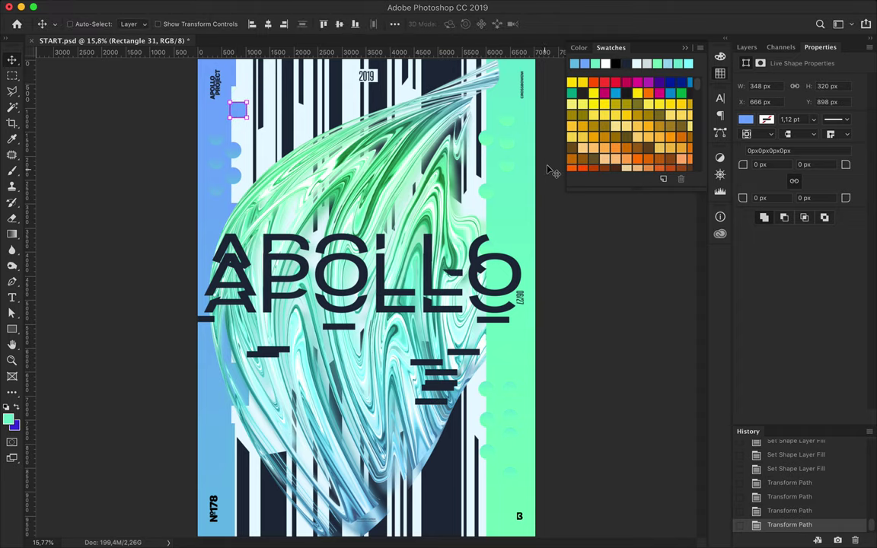